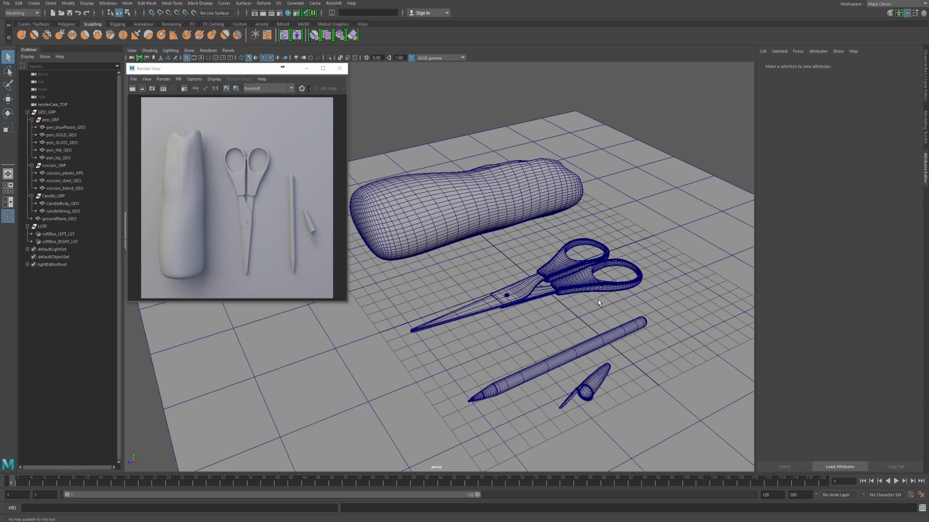
- Start an interactive IPR render from the renderCam_TOP camera
{"action": "left_click_drag", "start_coordinate": [449, 318], "coordinate": [561, 331], "text": "alt"}
{"action": "middle_click_drag", "start_coordinate": [501, 262], "coordinate": [497, 285], "text": "alt"}
{"action": "scroll", "coordinate": [498, 285], "scroll_direction": "up", "scroll_amount": 6}
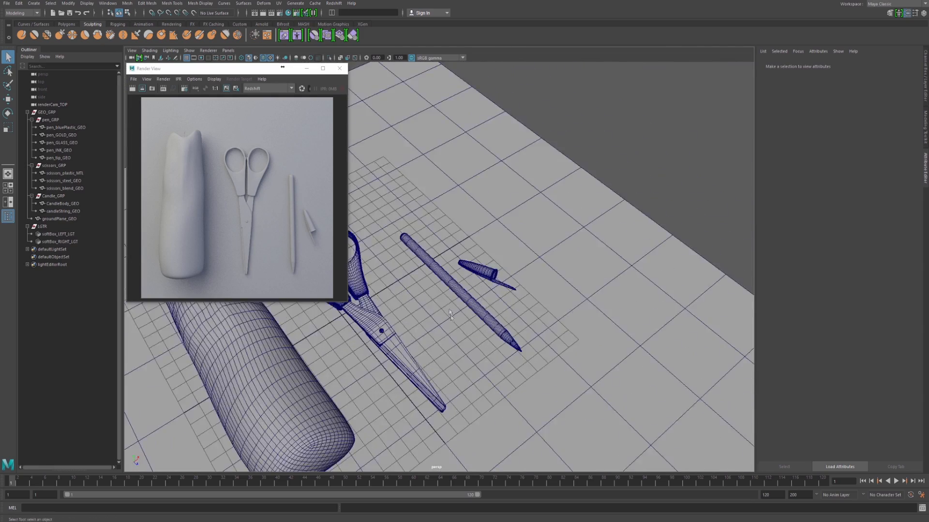
{"action": "left_click", "coordinate": [179, 79]}
{"action": "mouse_move", "coordinate": [191, 103]}
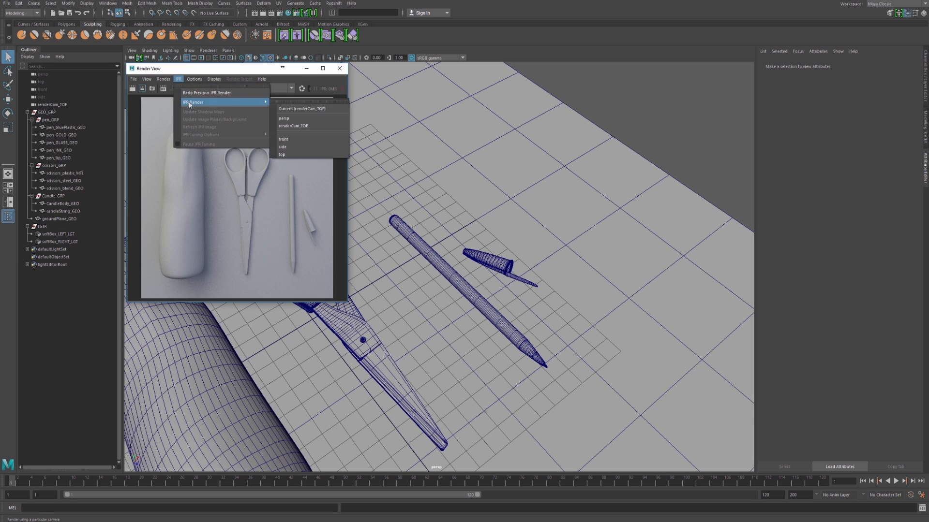
{"action": "left_click", "coordinate": [297, 126]}
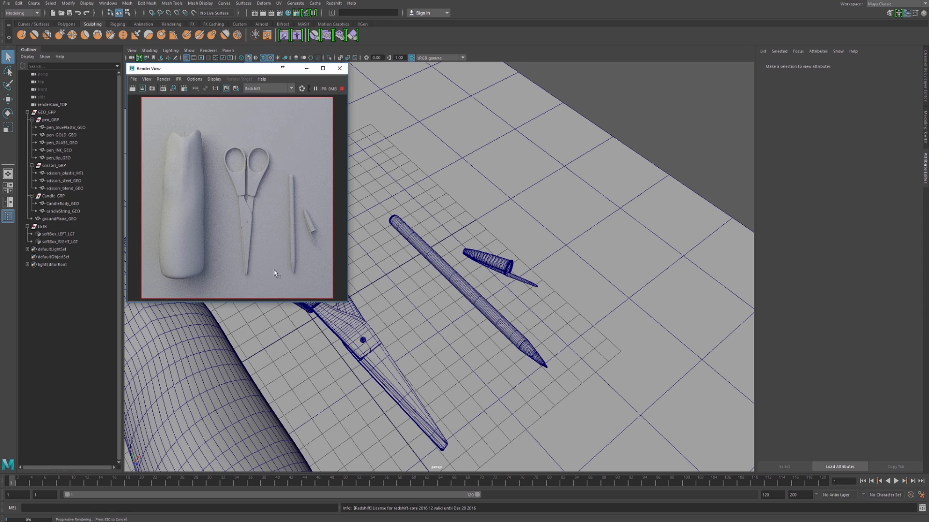
- Assign a new RedshiftMaterial to the pen cap, pen_bluePlastic_GEO
{"action": "left_click", "coordinate": [494, 260]}
{"action": "right_click_drag", "start_coordinate": [493, 262], "coordinate": [474, 443]}
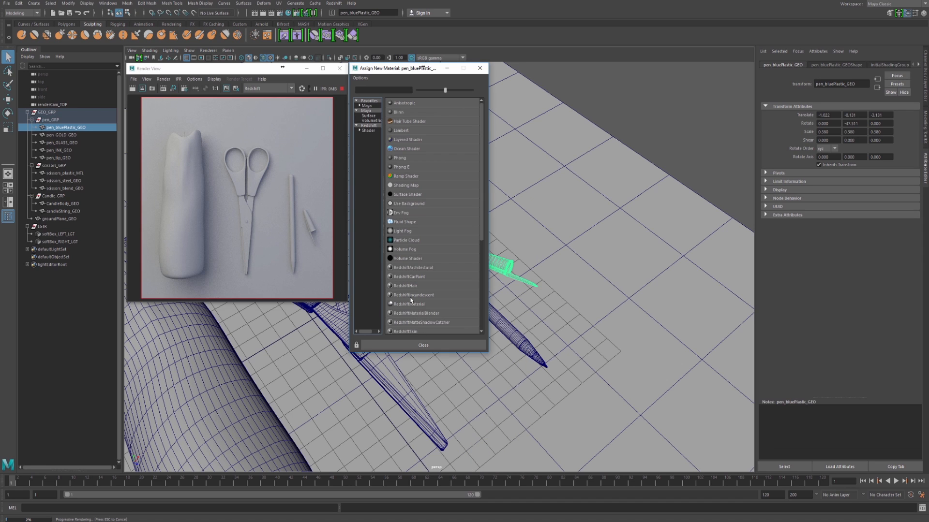
{"action": "left_click", "coordinate": [368, 131]}
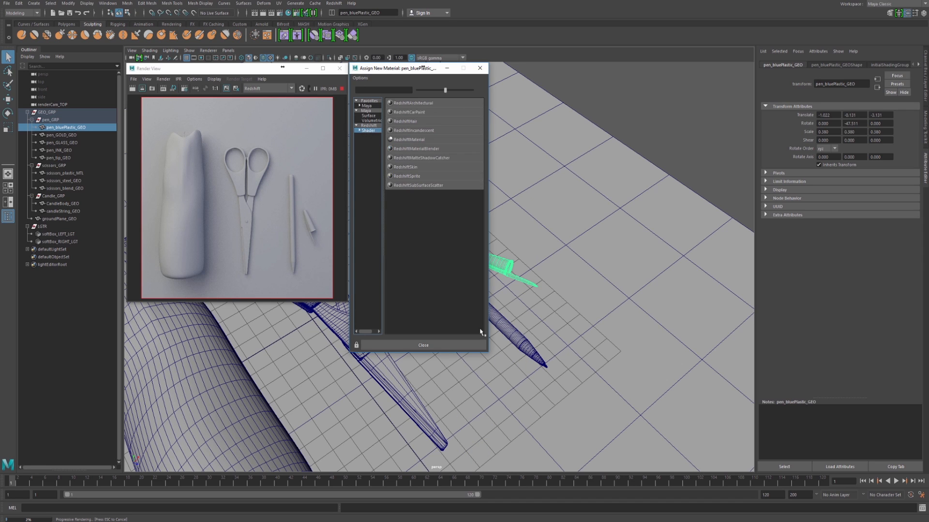
{"action": "left_click_drag", "start_coordinate": [487, 353], "coordinate": [494, 220]}
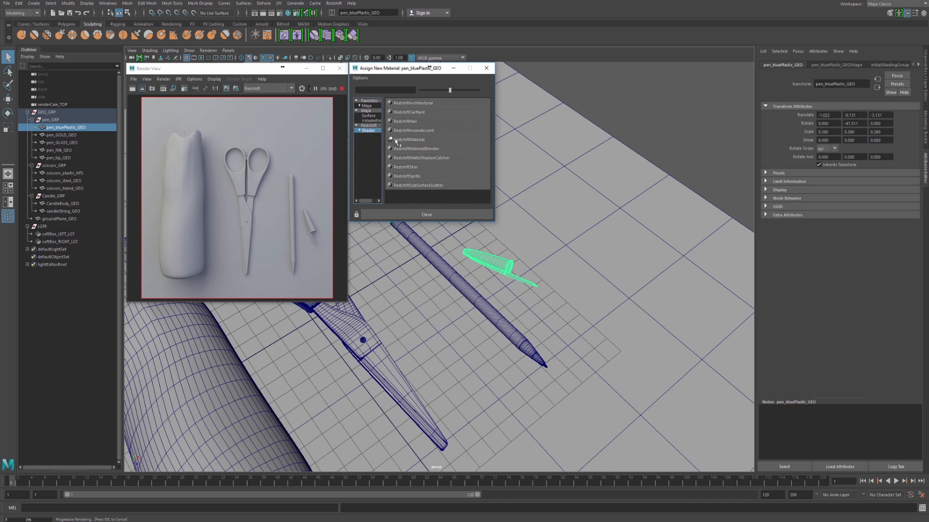
{"action": "left_click", "coordinate": [455, 140]}
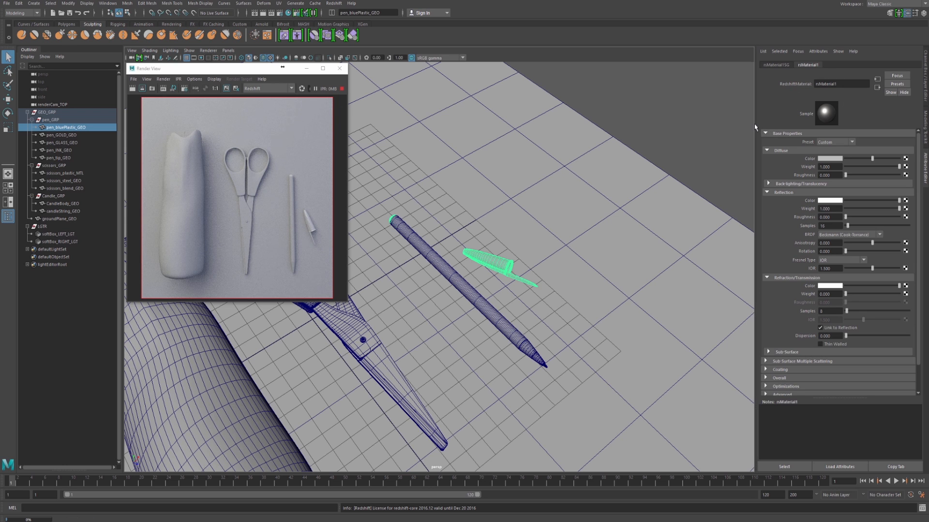
- Apply the Plastic preset to the pen cap material and set its diffuse color to the saturated blue from the color history
{"action": "left_click_drag", "start_coordinate": [755, 125], "coordinate": [751, 124]}
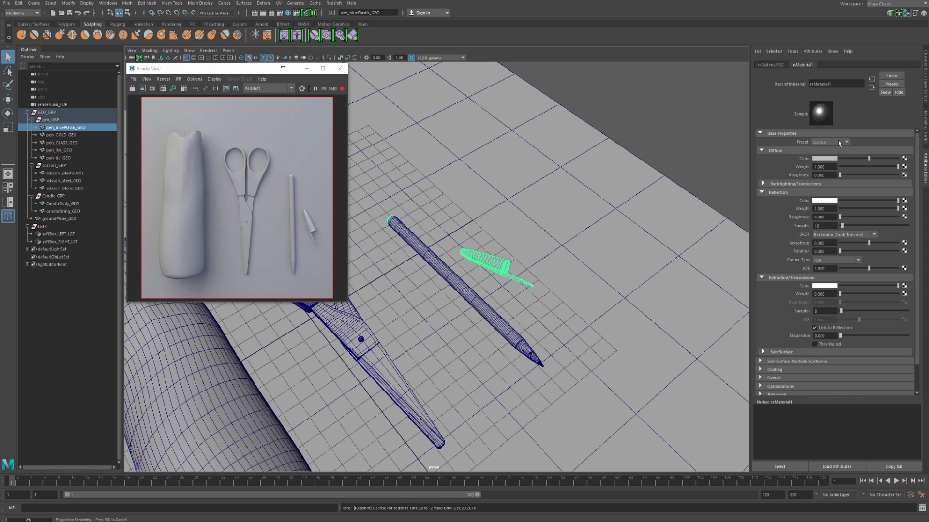
{"action": "left_click", "coordinate": [840, 143]}
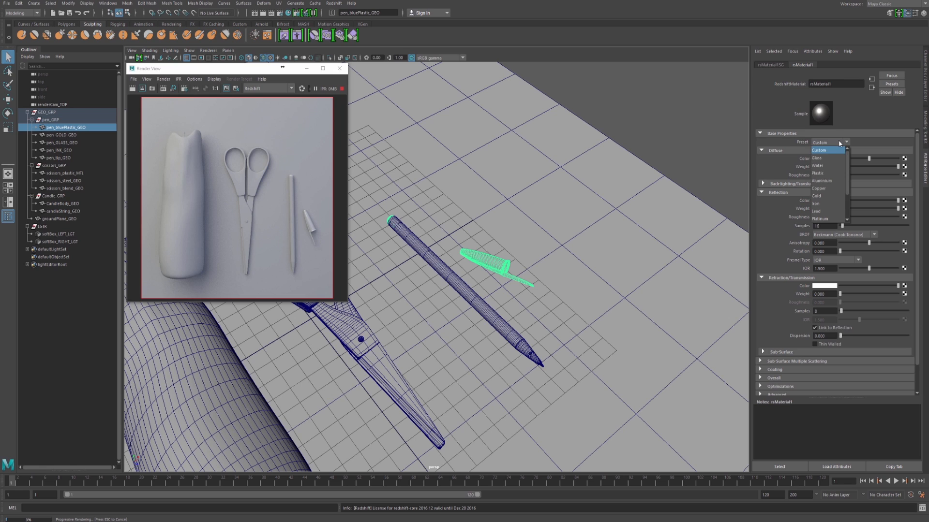
{"action": "left_click", "coordinate": [838, 173]}
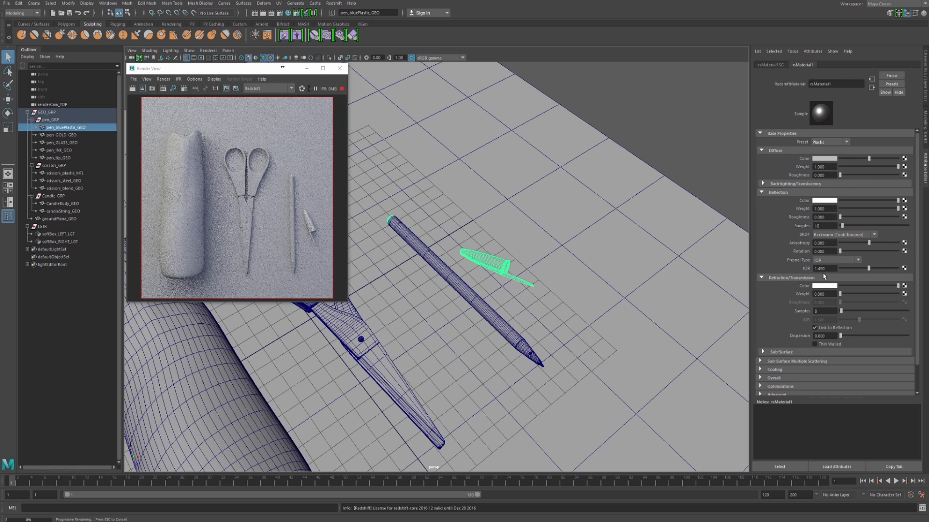
{"action": "double_click", "coordinate": [819, 269]}
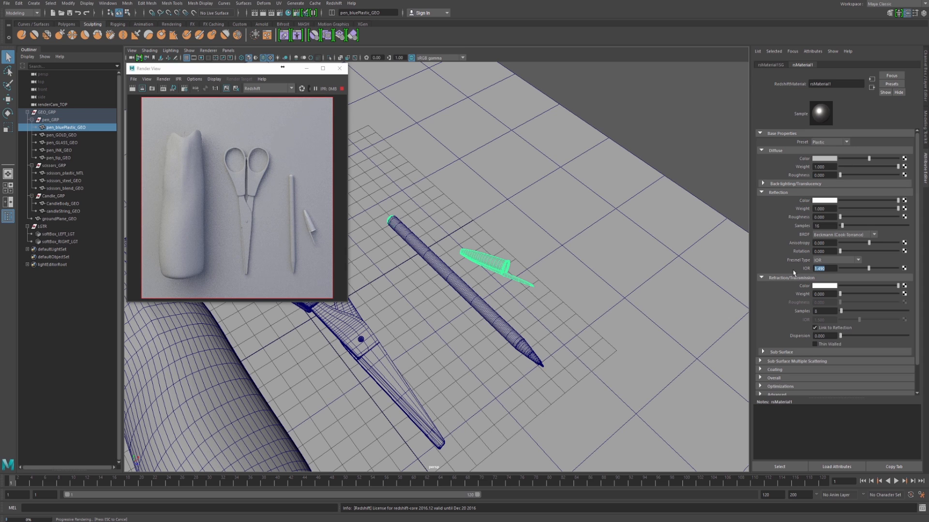
{"action": "left_click", "coordinate": [785, 278]}
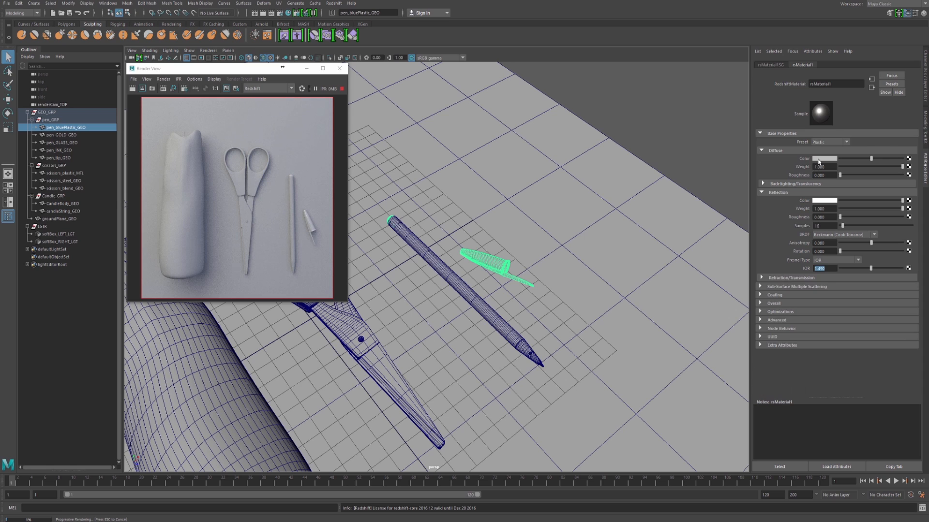
{"action": "left_click", "coordinate": [819, 159]}
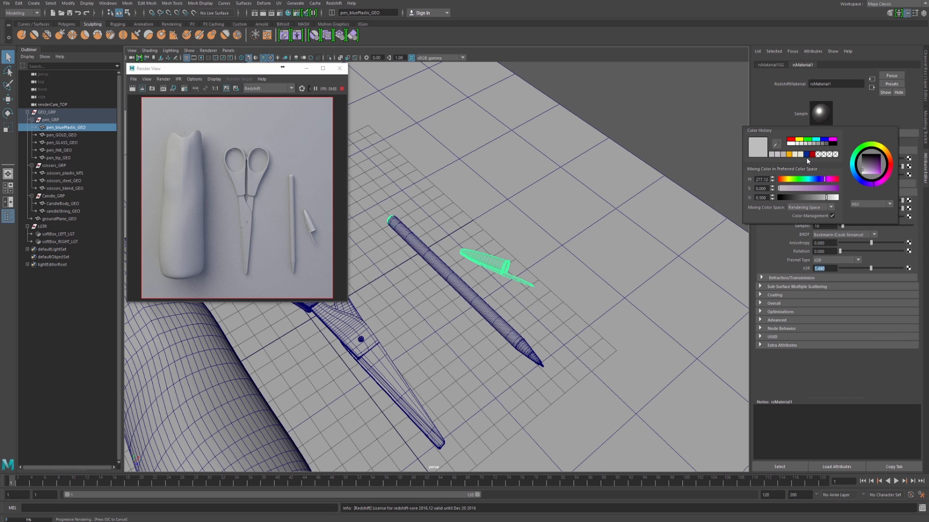
{"action": "left_click", "coordinate": [806, 157]}
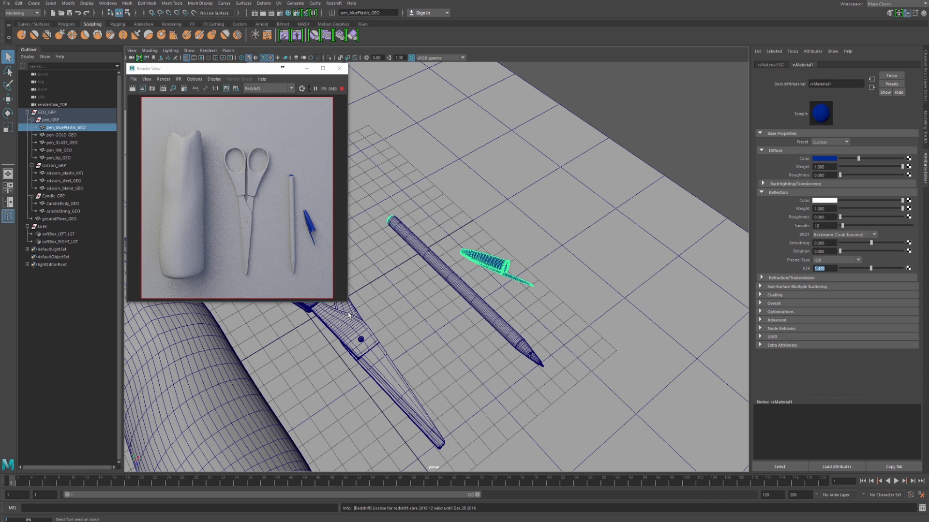
- Enlarge the render window and raise the blue plastic material's reflection roughness to soften its highlights
{"action": "left_click_drag", "start_coordinate": [346, 301], "coordinate": [424, 427]}
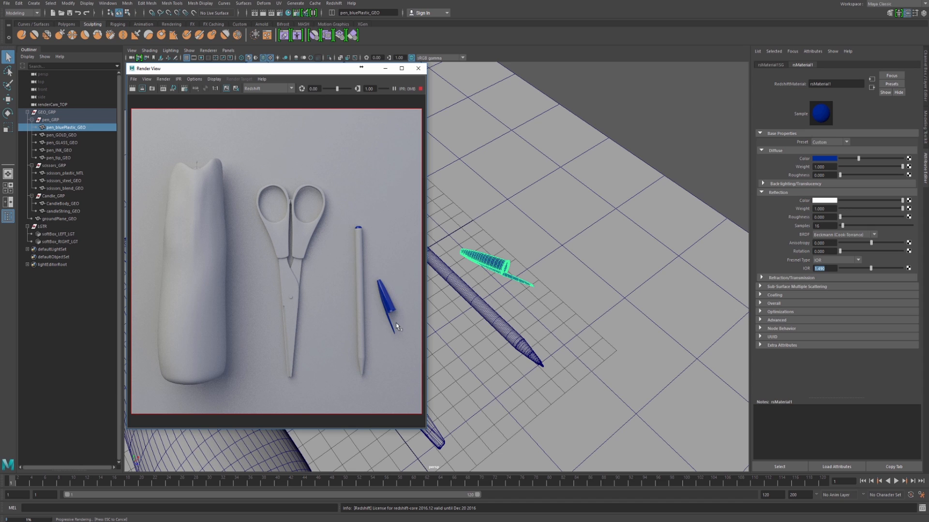
{"action": "left_click_drag", "start_coordinate": [840, 218], "coordinate": [849, 217]}
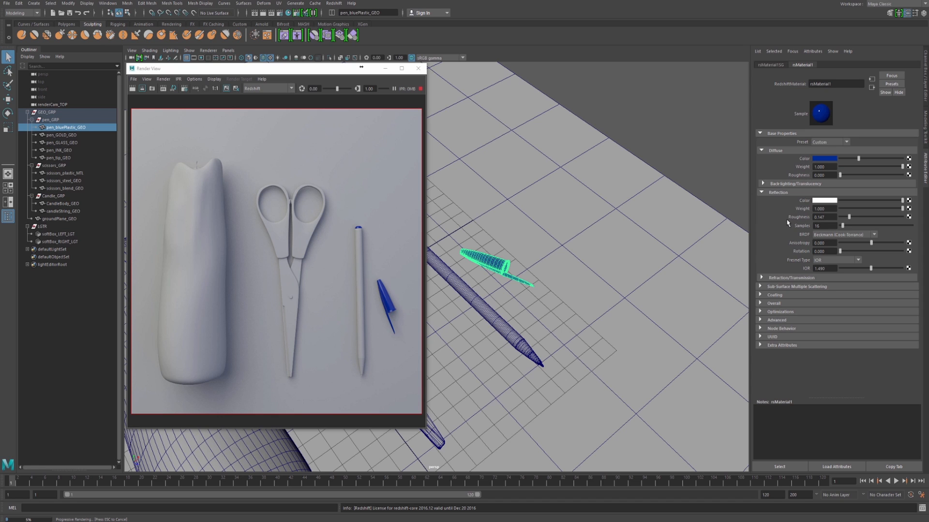
{"action": "left_click_drag", "start_coordinate": [849, 217], "coordinate": [853, 217]}
- Assign a new RedshiftMaterial to the pen's transparent body, pen_GLASS_GEO
{"action": "left_click", "coordinate": [479, 306]}
{"action": "right_click_drag", "start_coordinate": [487, 316], "coordinate": [483, 503]}
{"action": "left_click", "coordinate": [370, 131]}
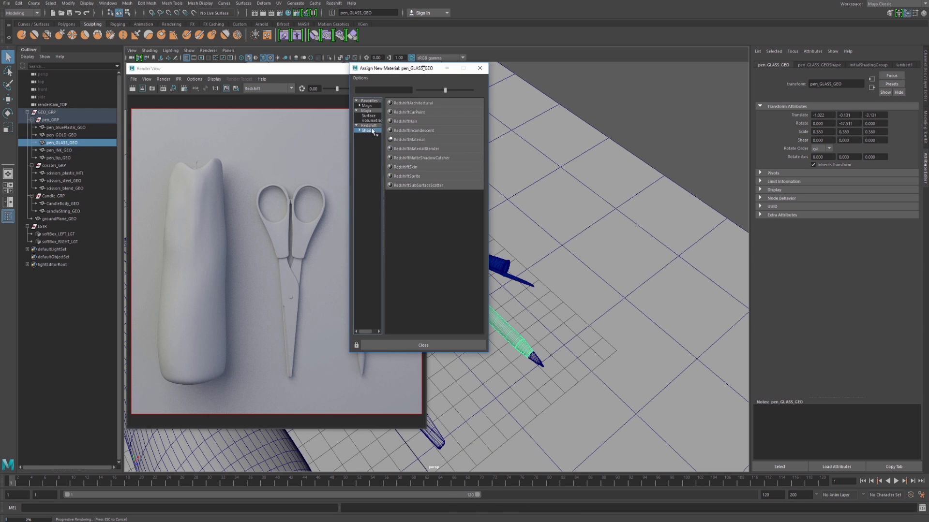
{"action": "left_click", "coordinate": [430, 140]}
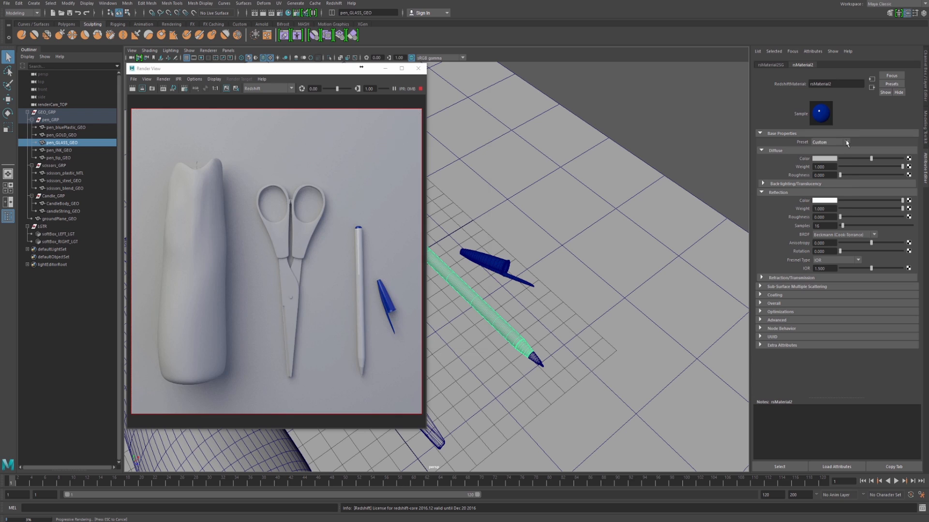
- Apply the Glass preset to the pen body material and check its refraction weight, diffuse weight and IOR
{"action": "left_click", "coordinate": [846, 142]}
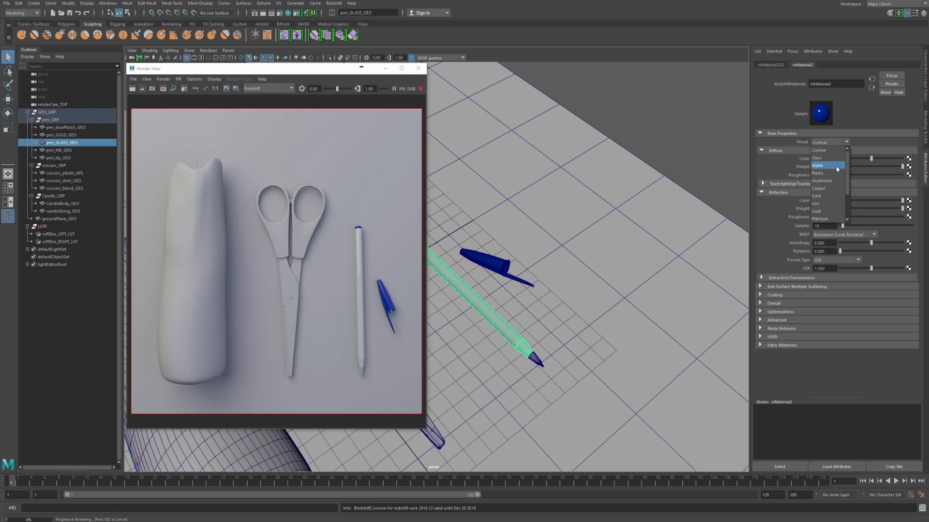
{"action": "left_click", "coordinate": [833, 159]}
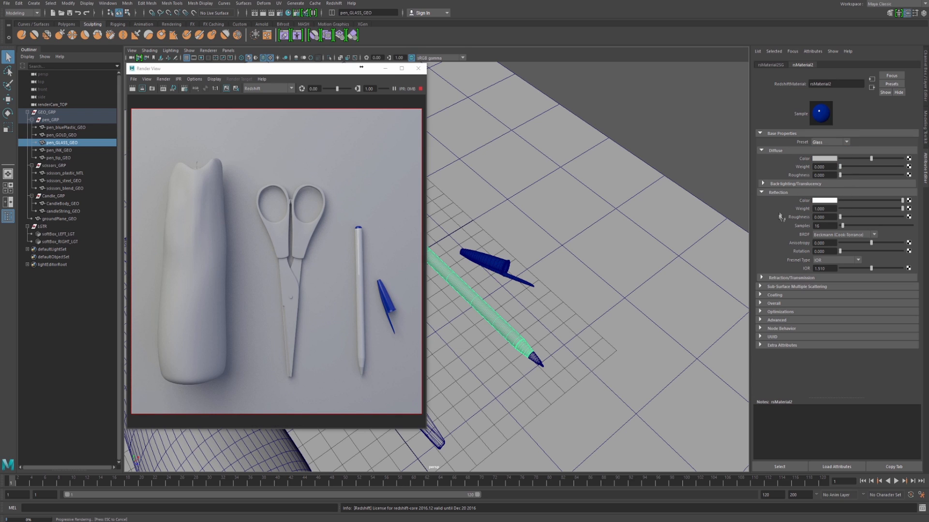
{"action": "left_click", "coordinate": [774, 279]}
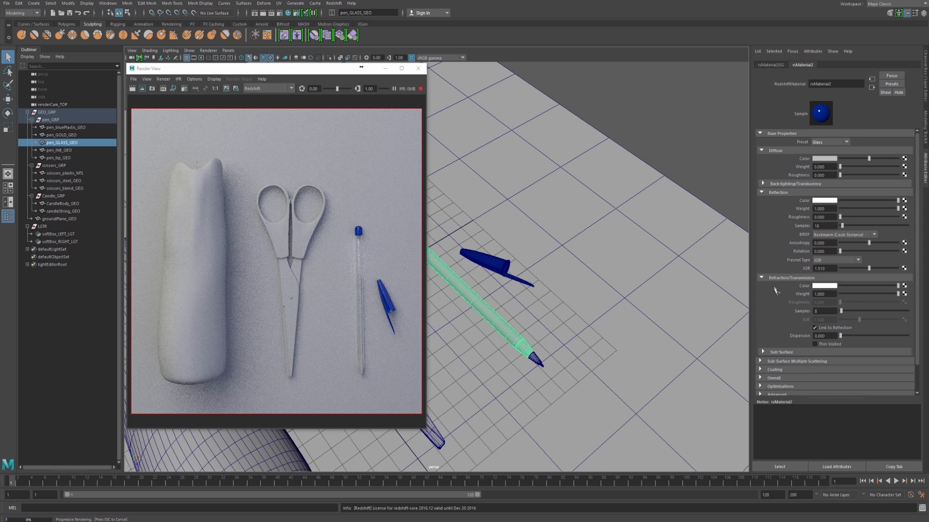
{"action": "left_click_drag", "start_coordinate": [835, 295], "coordinate": [797, 296]}
{"action": "left_click_drag", "start_coordinate": [834, 167], "coordinate": [787, 165]}
{"action": "left_click_drag", "start_coordinate": [832, 268], "coordinate": [806, 271]}
{"action": "scroll", "coordinate": [362, 294], "scroll_direction": "up", "scroll_amount": 2}
{"action": "middle_click_drag", "start_coordinate": [362, 293], "coordinate": [250, 230], "text": "alt"}
- Set the glass reflection roughness to about 0.127, then unlink refraction from reflection with a refraction roughness of about 0.146
{"action": "mouse_move", "coordinate": [830, 217]}
{"action": "left_mouse_down"}
{"action": "mouse_move", "coordinate": [797, 223]}
{"action": "mouse_move", "coordinate": [847, 219]}
{"action": "left_mouse_up"}
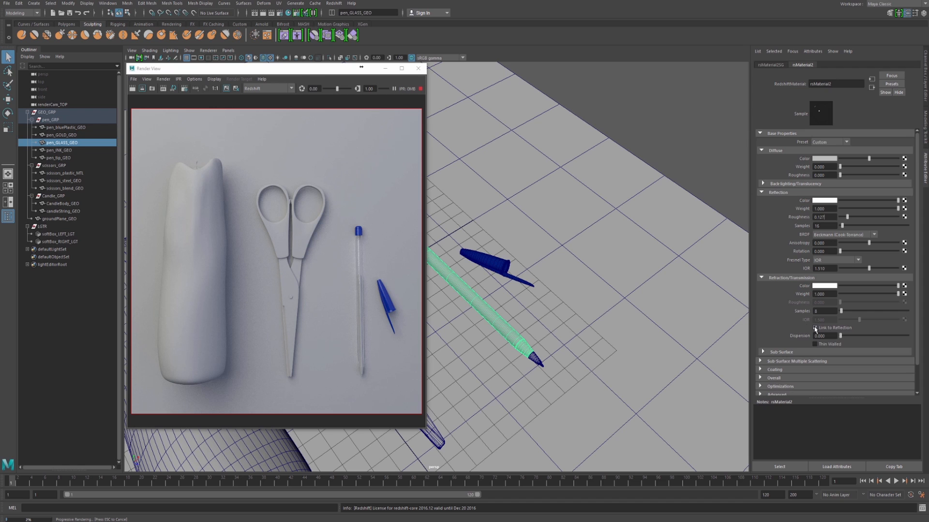
{"action": "left_click", "coordinate": [815, 329]}
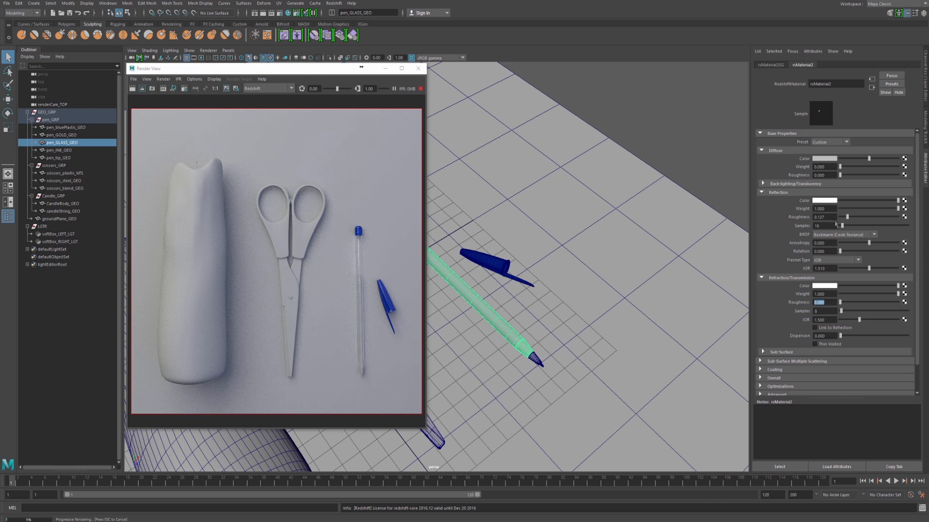
{"action": "left_click_drag", "start_coordinate": [840, 302], "coordinate": [849, 304]}
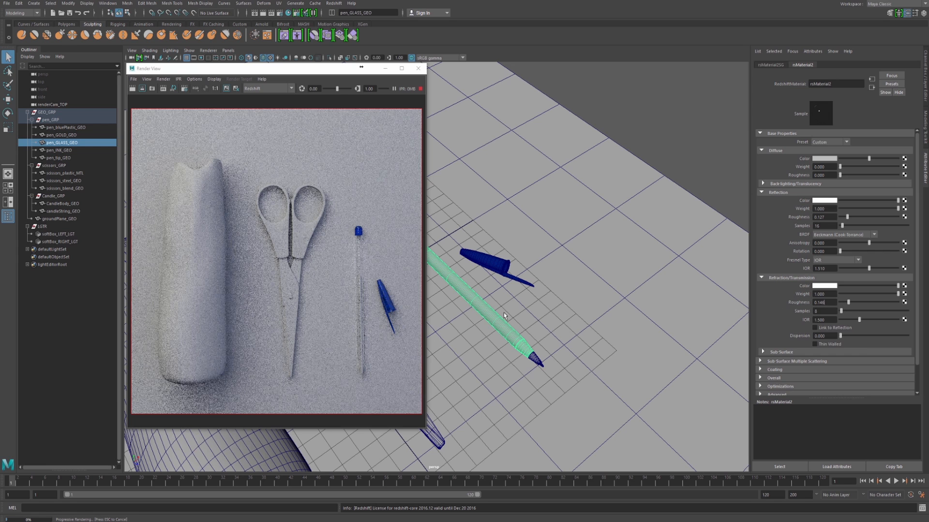
{"action": "scroll", "coordinate": [371, 292], "scroll_direction": "up", "scroll_amount": 3}
{"action": "middle_click_drag", "start_coordinate": [354, 282], "coordinate": [246, 214], "text": "alt"}
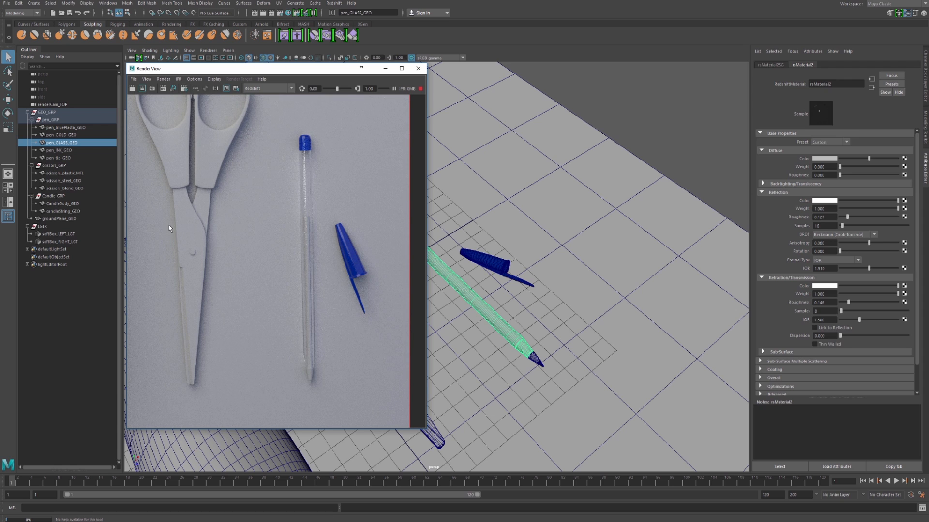
- Assign a new RedshiftMaterial to the ink tube, pen_INK_GEO
{"action": "left_click", "coordinate": [59, 150]}
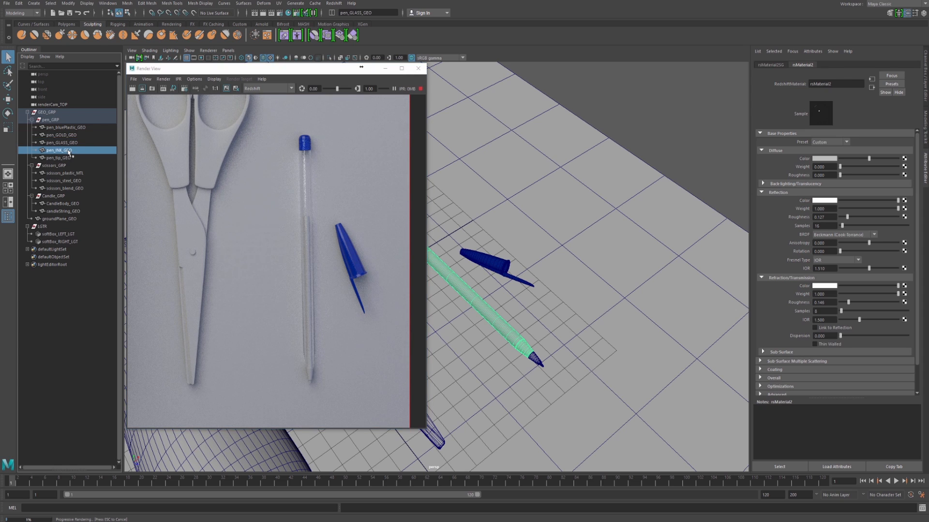
{"action": "right_click", "coordinate": [551, 204]}
{"action": "left_click", "coordinate": [558, 391]}
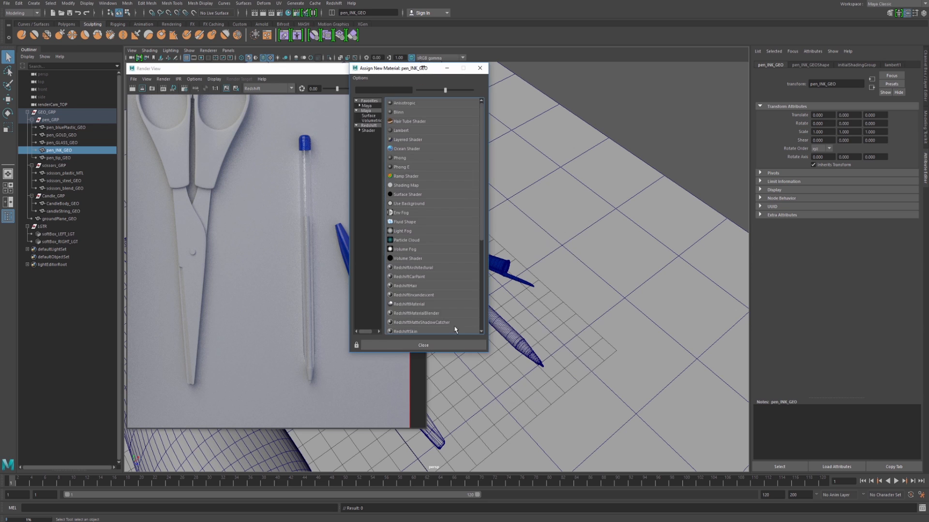
{"action": "left_click", "coordinate": [369, 130]}
{"action": "left_click", "coordinate": [413, 139]}
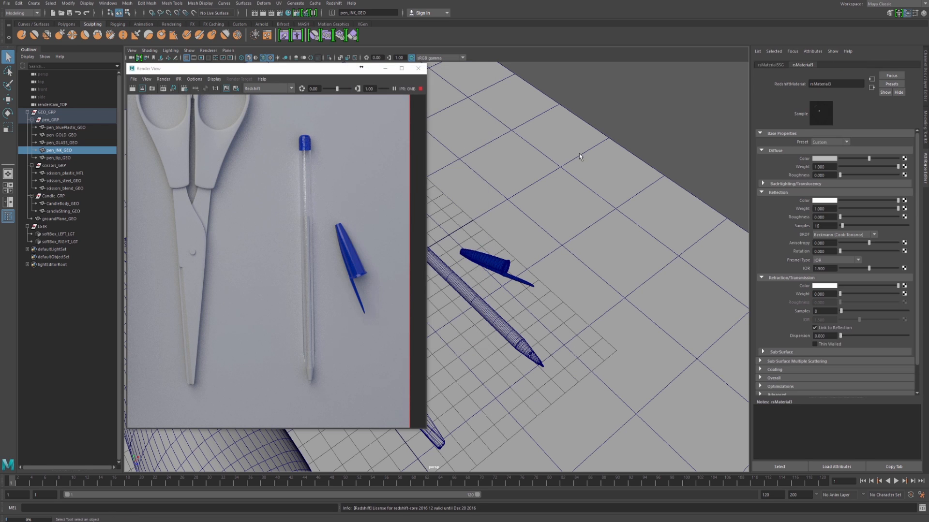
- Apply the Plastic preset to the ink material and set its diffuse color to a very dark version of the pen cap's blue
{"action": "left_click", "coordinate": [833, 143]}
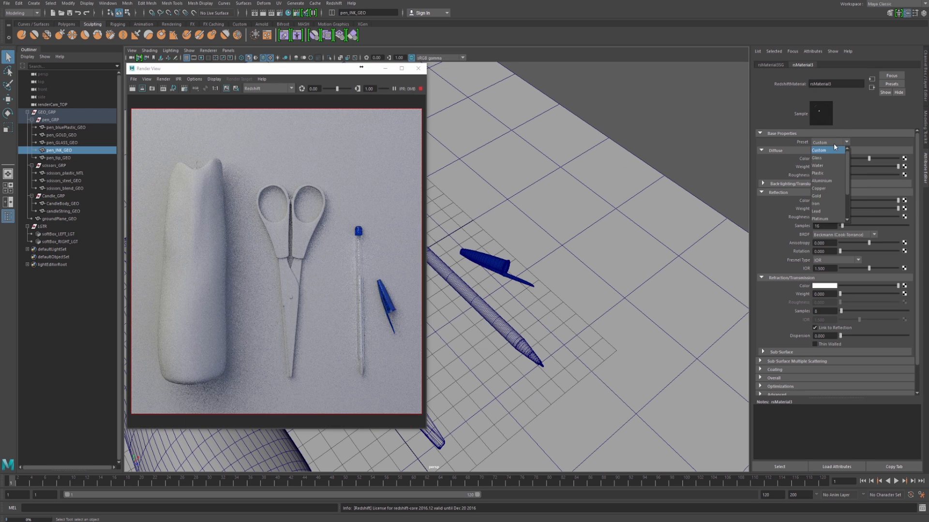
{"action": "left_click", "coordinate": [824, 174]}
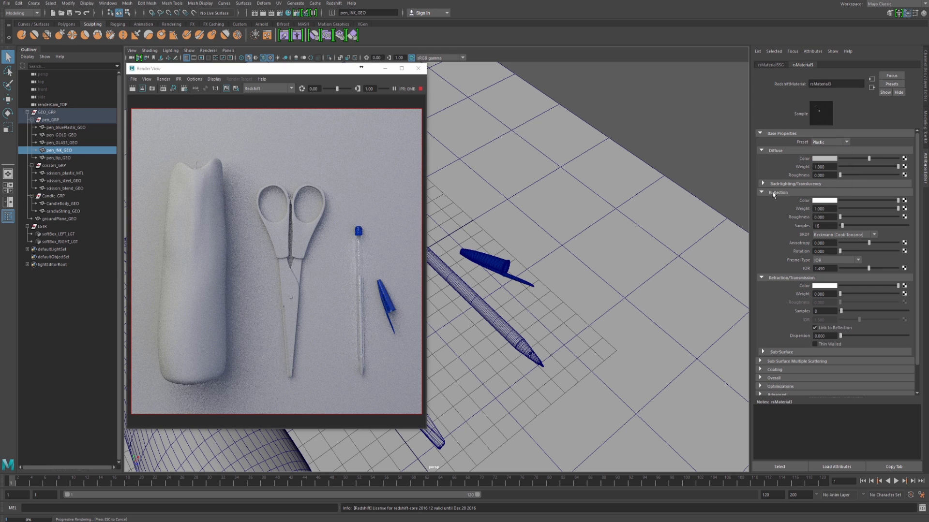
{"action": "left_click", "coordinate": [825, 160]}
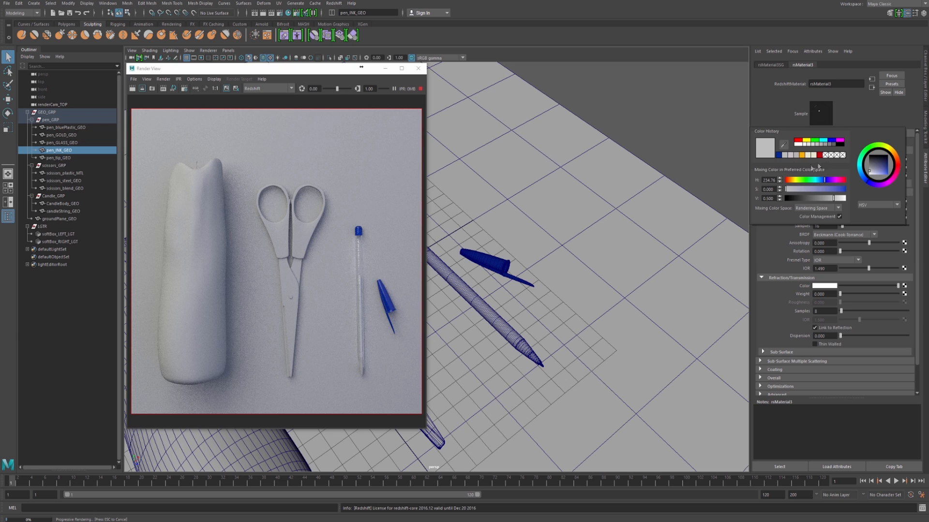
{"action": "left_click", "coordinate": [781, 155]}
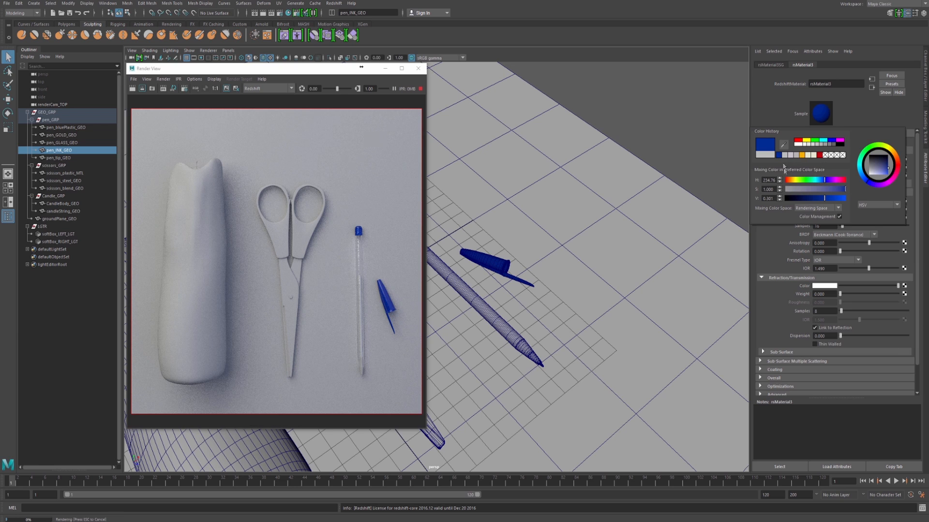
{"action": "left_click", "coordinate": [796, 199]}
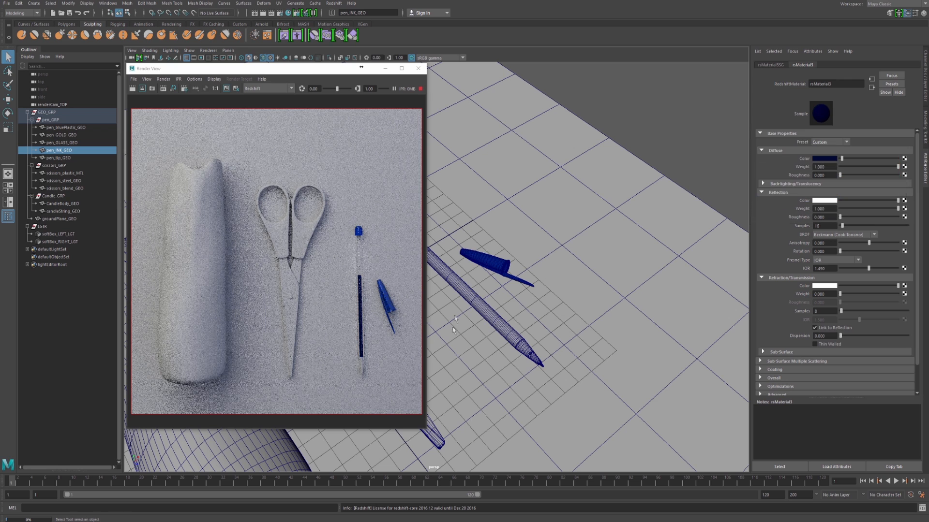
{"action": "scroll", "coordinate": [338, 323], "scroll_direction": "up", "scroll_amount": 5}
{"action": "middle_click_drag", "start_coordinate": [369, 319], "coordinate": [269, 238], "text": "alt"}
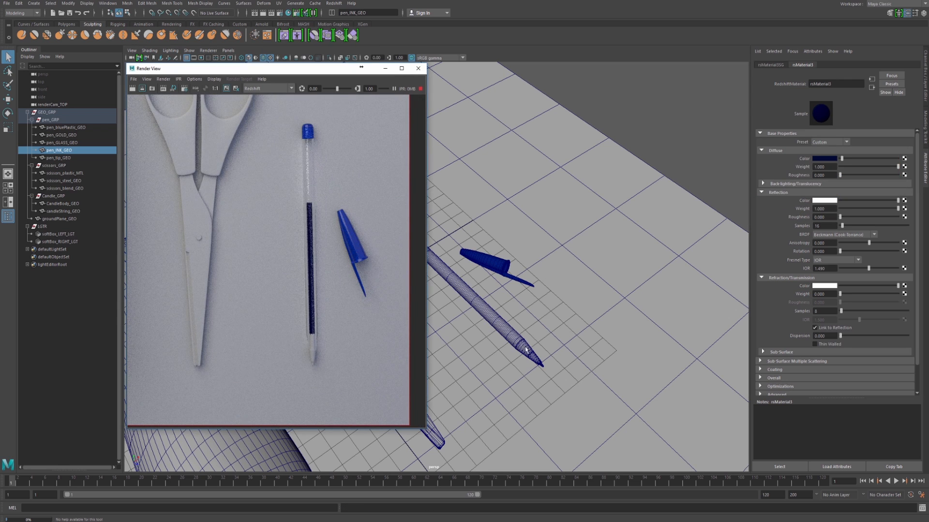
- Assign a new RedshiftMaterial to the pen's metal tip, pen_GOLD_GEO
{"action": "left_click", "coordinate": [526, 350]}
{"action": "left_click", "coordinate": [529, 354]}
{"action": "right_click_drag", "start_coordinate": [538, 321], "coordinate": [535, 508]}
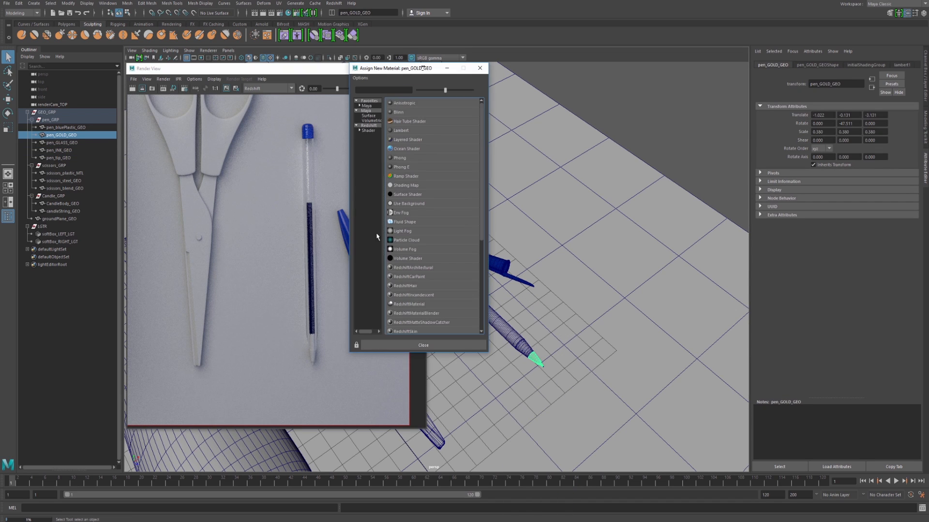
{"action": "left_click", "coordinate": [369, 132]}
{"action": "left_click", "coordinate": [410, 138]}
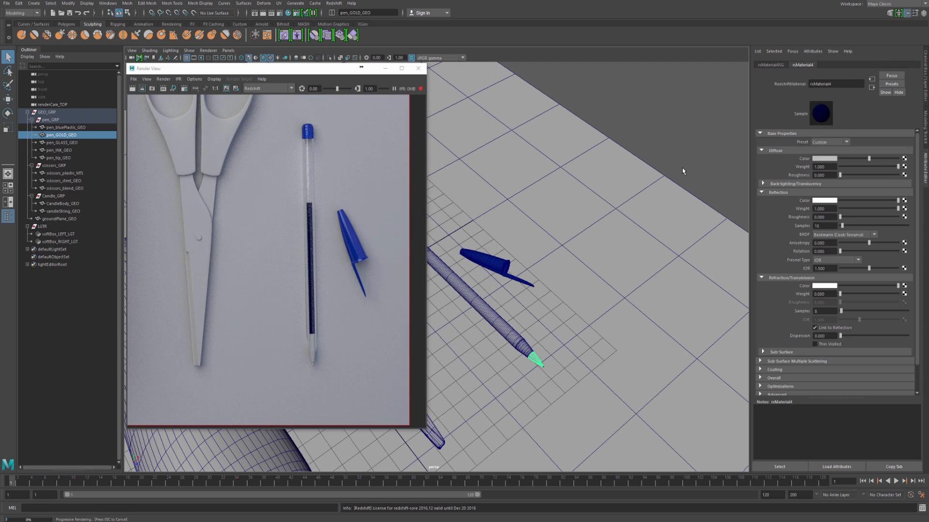
- Apply the Gold preset to the pen tip material and set its reflection roughness to 0.405
{"action": "left_click", "coordinate": [835, 142]}
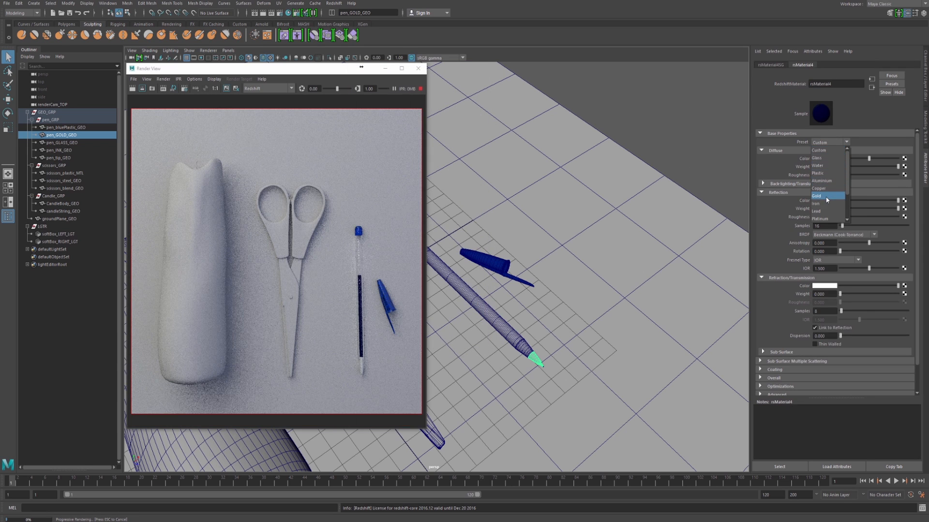
{"action": "left_click", "coordinate": [827, 196]}
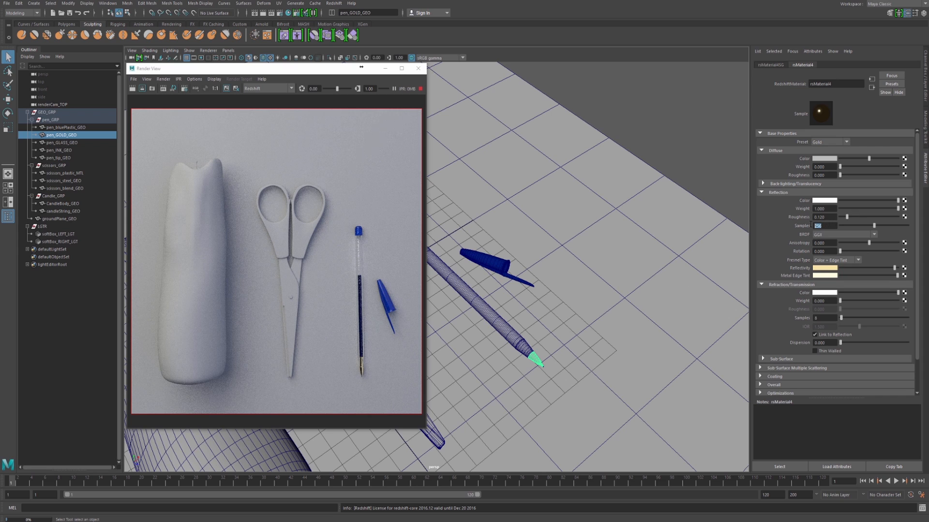
{"action": "left_click_drag", "start_coordinate": [830, 226], "coordinate": [794, 229]}
{"action": "type", "text": "405"}
{"action": "key", "text": "Return"}
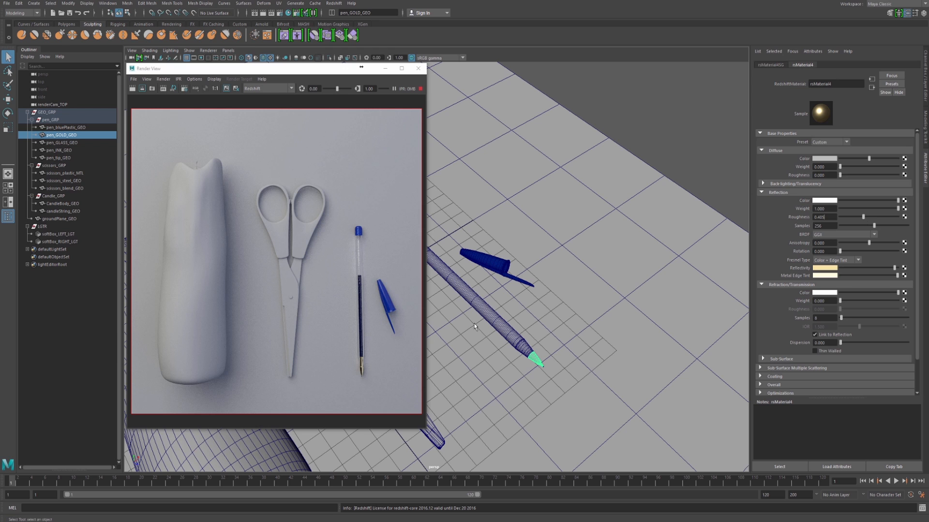
- Darken the Reflectivity color of the pen tip's gold material
{"action": "scroll", "coordinate": [372, 380], "scroll_direction": "up", "scroll_amount": 2}
{"action": "middle_click_drag", "start_coordinate": [371, 385], "coordinate": [277, 282], "text": "alt"}
{"action": "scroll", "coordinate": [276, 282], "scroll_direction": "up", "scroll_amount": 2}
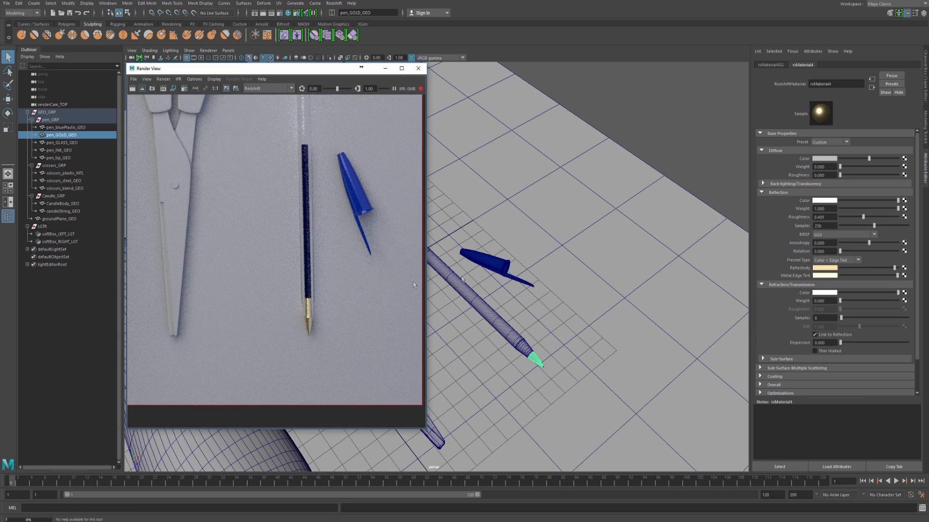
{"action": "left_click", "coordinate": [828, 267]}
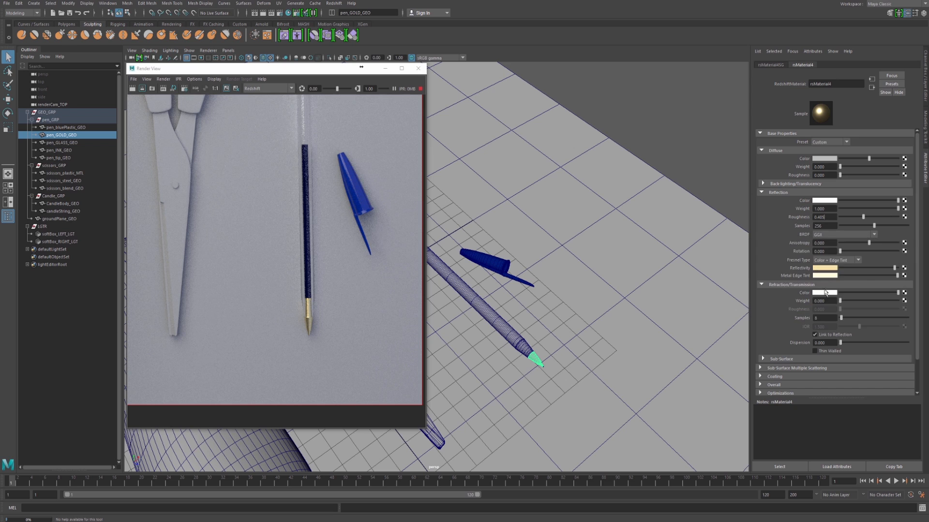
{"action": "left_click", "coordinate": [828, 268]}
{"action": "left_click_drag", "start_coordinate": [841, 305], "coordinate": [829, 284]}
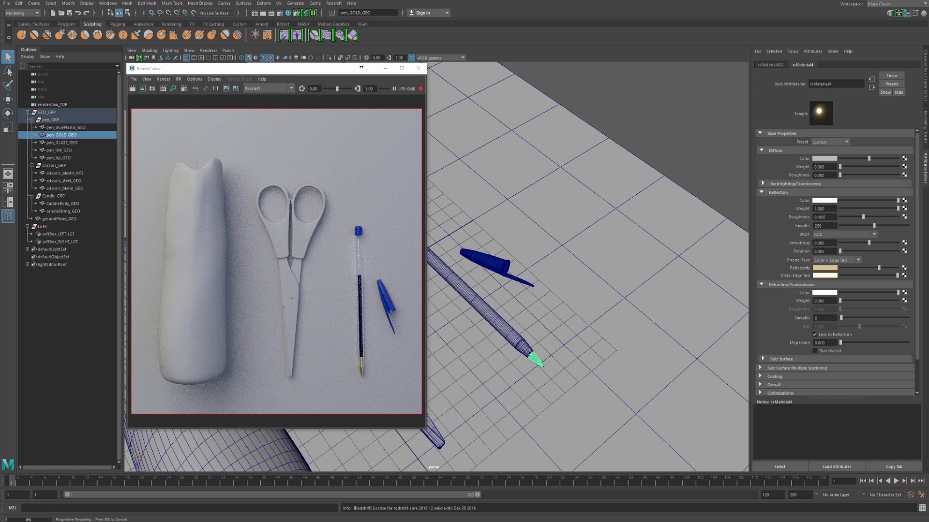
- Review the gold material's Fresnel types, keeping Color + Edge Tint, and examine the pen tip up close in the render
{"action": "left_click", "coordinate": [822, 261]}
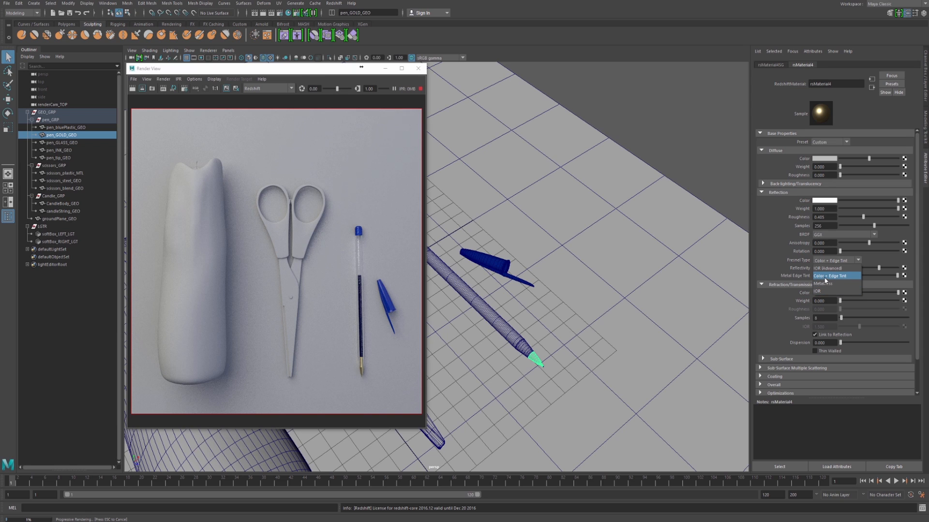
{"action": "left_click", "coordinate": [825, 277]}
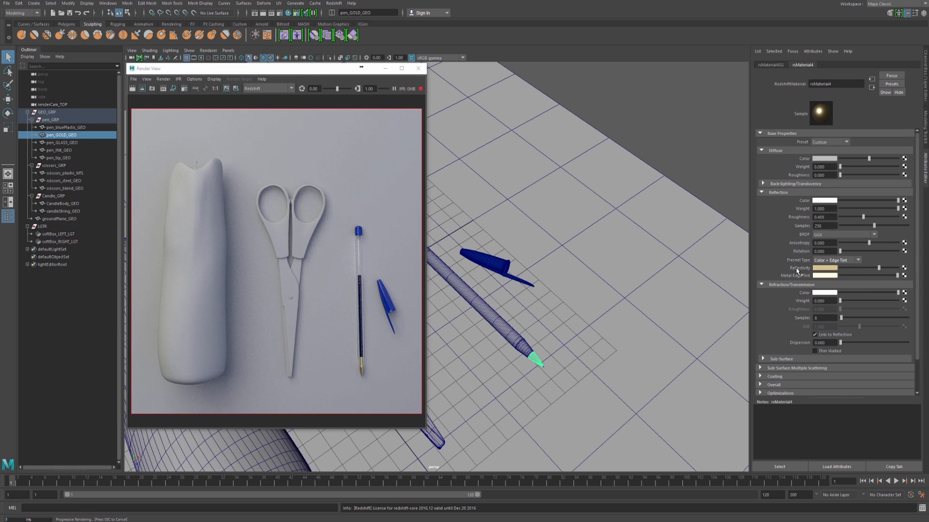
{"action": "right_click_drag", "start_coordinate": [329, 312], "coordinate": [391, 392], "text": "alt"}
{"action": "middle_click_drag", "start_coordinate": [391, 392], "coordinate": [232, 249], "text": "alt"}
{"action": "right_click_drag", "start_coordinate": [232, 249], "coordinate": [315, 317], "text": "alt"}
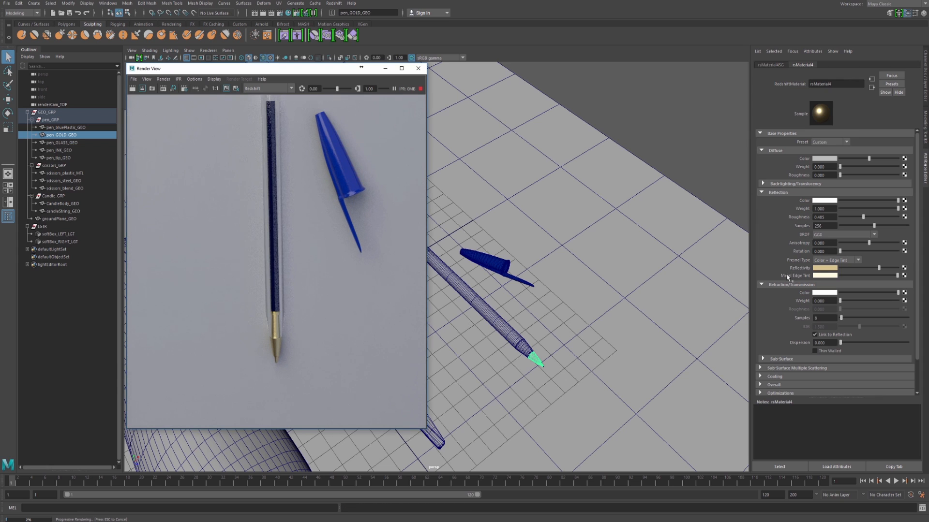
- Mute the gold material's Reflectivity color to a saturation of about 0.506 and a value of about 0.504
{"action": "left_click", "coordinate": [824, 276]}
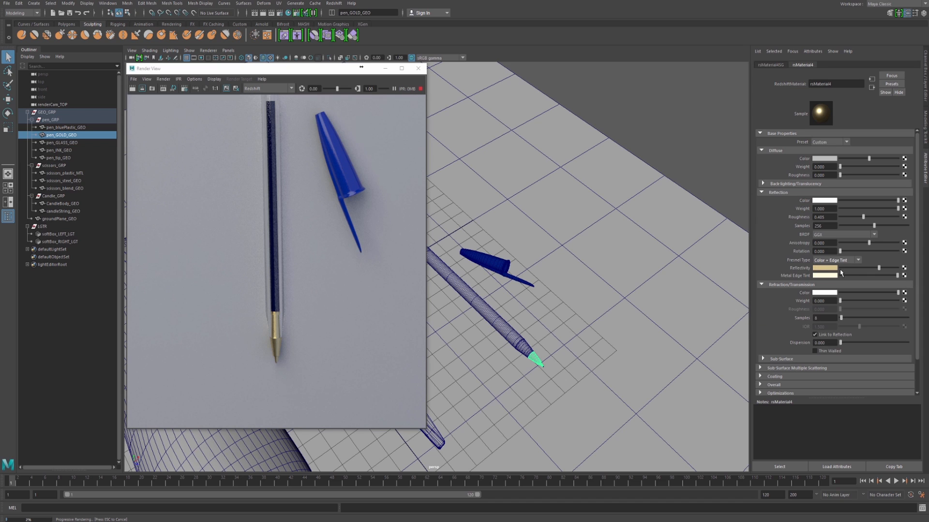
{"action": "left_click", "coordinate": [828, 268]}
{"action": "left_click", "coordinate": [836, 305]}
{"action": "left_click", "coordinate": [818, 294]}
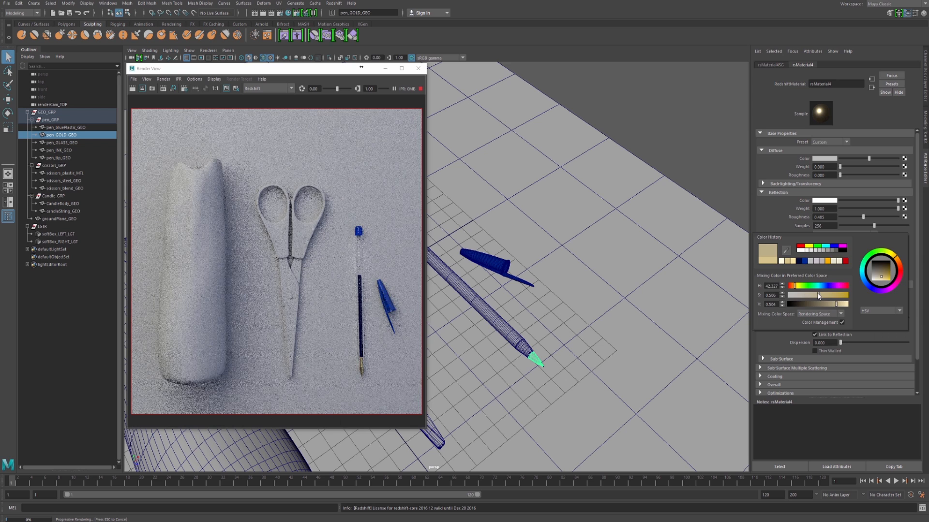
- Examine the gold pen tip up close and the overall look of the pen and scissors in the render
{"action": "scroll", "coordinate": [324, 327], "scroll_direction": "up", "scroll_amount": 3}
{"action": "middle_click_drag", "start_coordinate": [325, 327], "coordinate": [248, 252], "text": "alt"}
{"action": "right_click_drag", "start_coordinate": [349, 354], "coordinate": [374, 375], "text": "alt"}
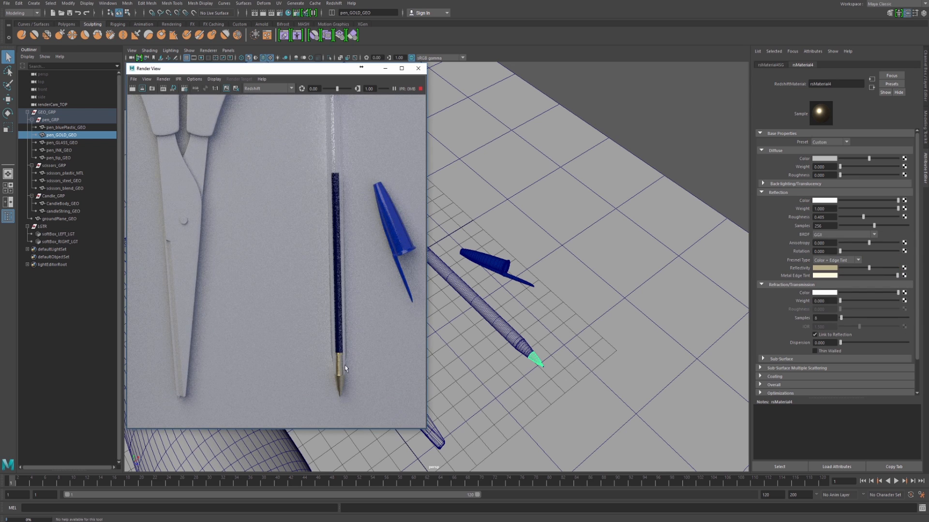
{"action": "right_click_drag", "start_coordinate": [341, 334], "coordinate": [236, 244], "text": "alt"}
{"action": "middle_click_drag", "start_coordinate": [236, 244], "coordinate": [254, 263], "text": "alt"}
{"action": "right_click_drag", "start_coordinate": [253, 263], "coordinate": [233, 246], "text": "alt"}
{"action": "middle_click_drag", "start_coordinate": [271, 253], "coordinate": [336, 276], "text": "alt"}
{"action": "right_click_drag", "start_coordinate": [358, 282], "coordinate": [346, 274], "text": "alt"}
{"action": "middle_click_drag", "start_coordinate": [346, 275], "coordinate": [331, 281], "text": "alt"}
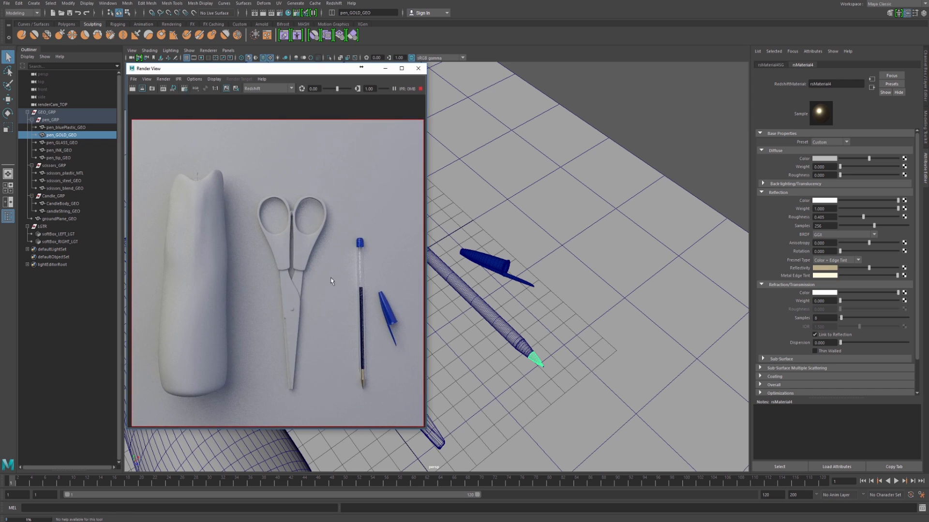
{"action": "scroll", "coordinate": [332, 281], "scroll_direction": "up", "scroll_amount": 3}
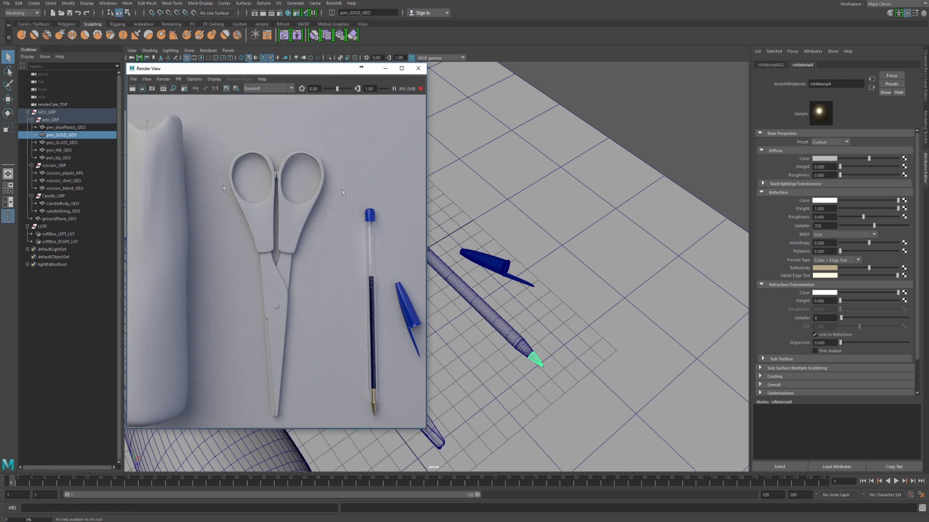
- Collapse the pen group and assign a new RedshiftMaterial to the scissors handles, scissors_plastic_MTL
{"action": "left_click", "coordinate": [31, 119]}
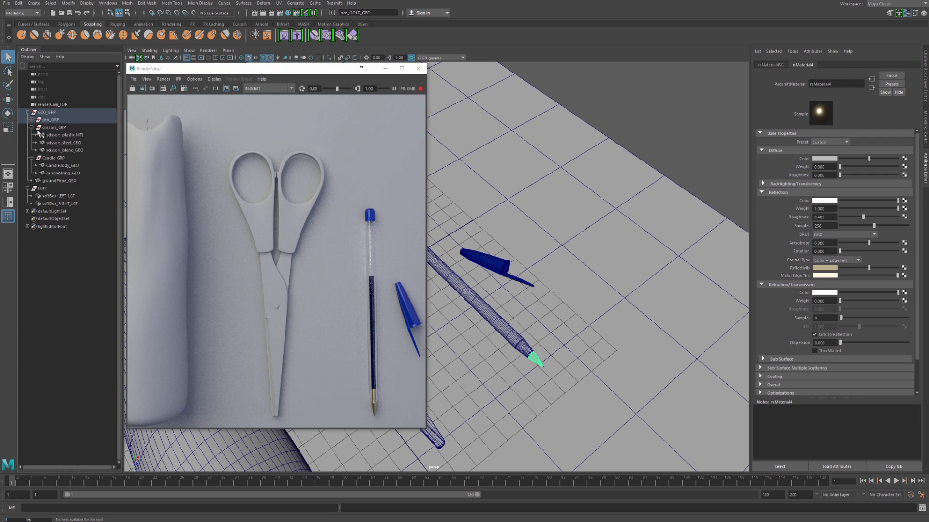
{"action": "left_click", "coordinate": [72, 137]}
{"action": "right_click_drag", "start_coordinate": [463, 162], "coordinate": [463, 349]}
{"action": "left_click", "coordinate": [368, 130]}
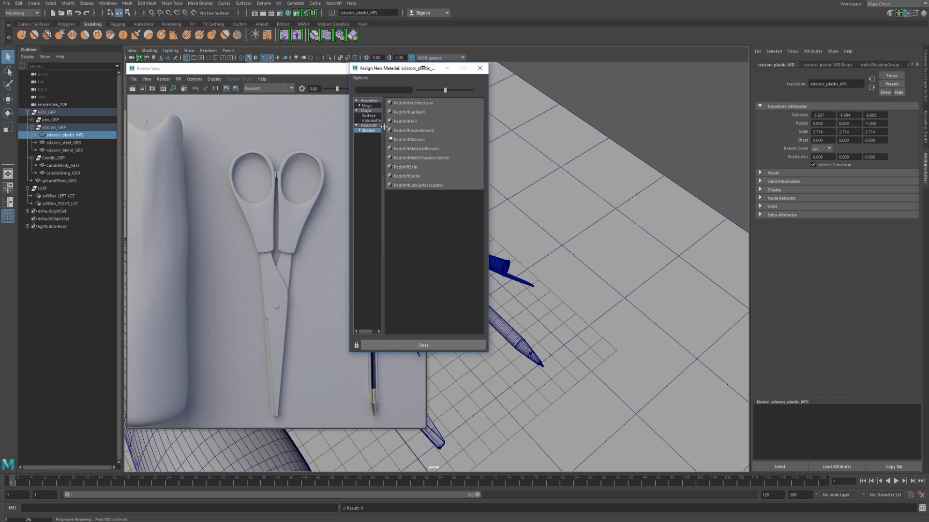
{"action": "left_click", "coordinate": [424, 139]}
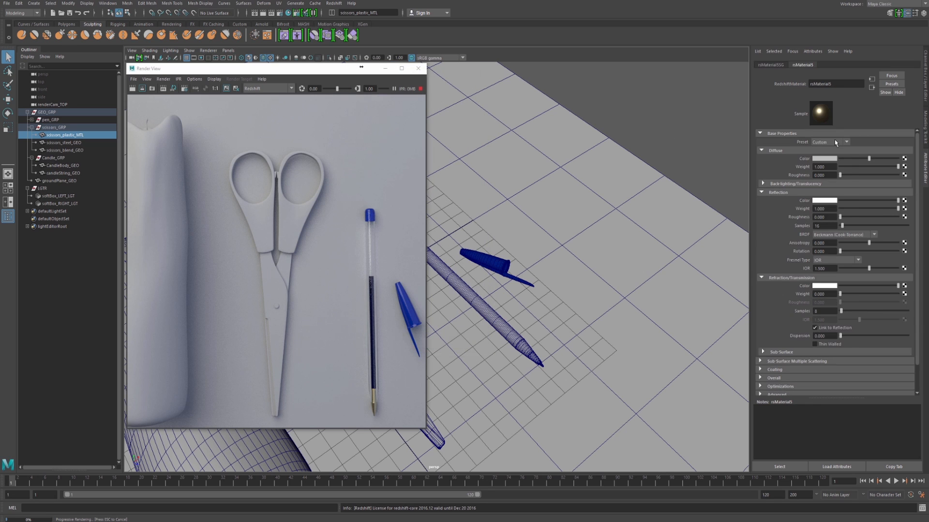
- Apply the Plastic preset to the scissors handle material and set its diffuse color to a slightly darkened pure red
{"action": "left_click", "coordinate": [835, 142]}
{"action": "left_click", "coordinate": [833, 161]}
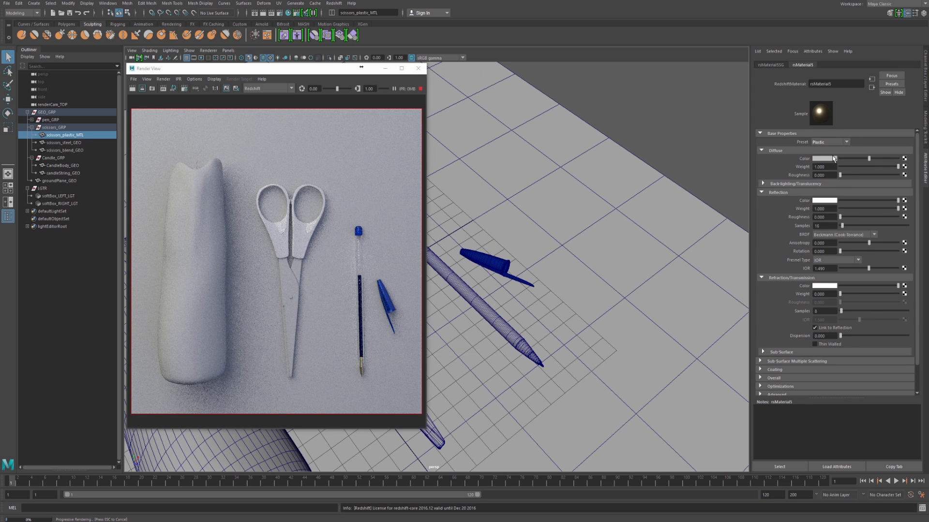
{"action": "left_click", "coordinate": [826, 159]}
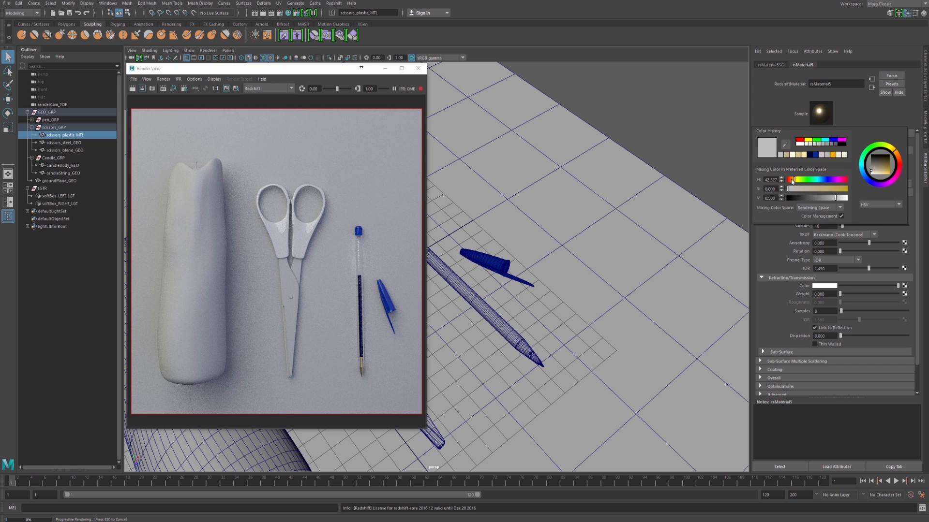
{"action": "left_click", "coordinate": [801, 140]}
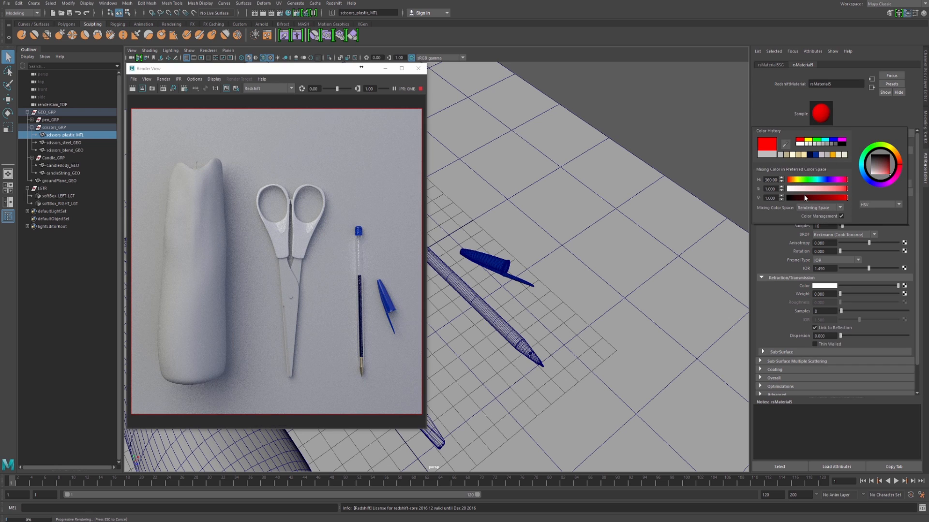
{"action": "left_click", "coordinate": [823, 199]}
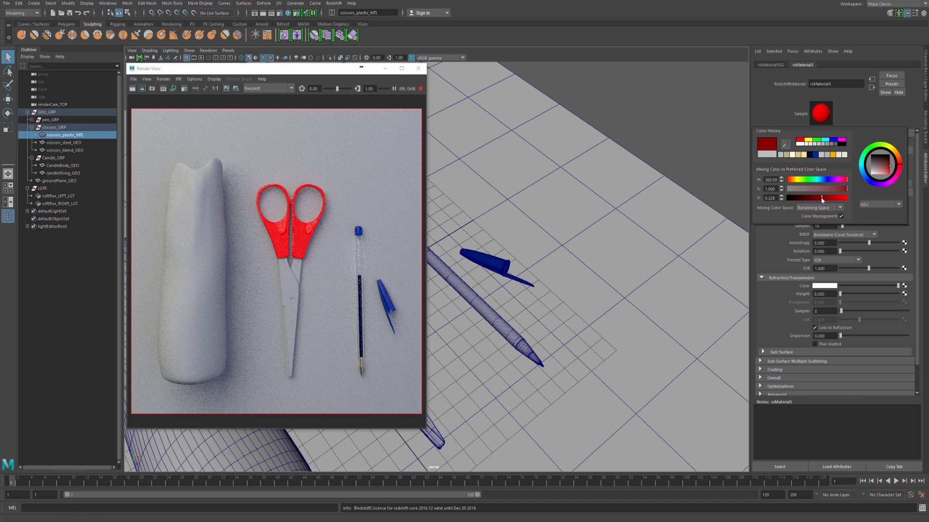
{"action": "left_click_drag", "start_coordinate": [826, 199], "coordinate": [835, 201]}
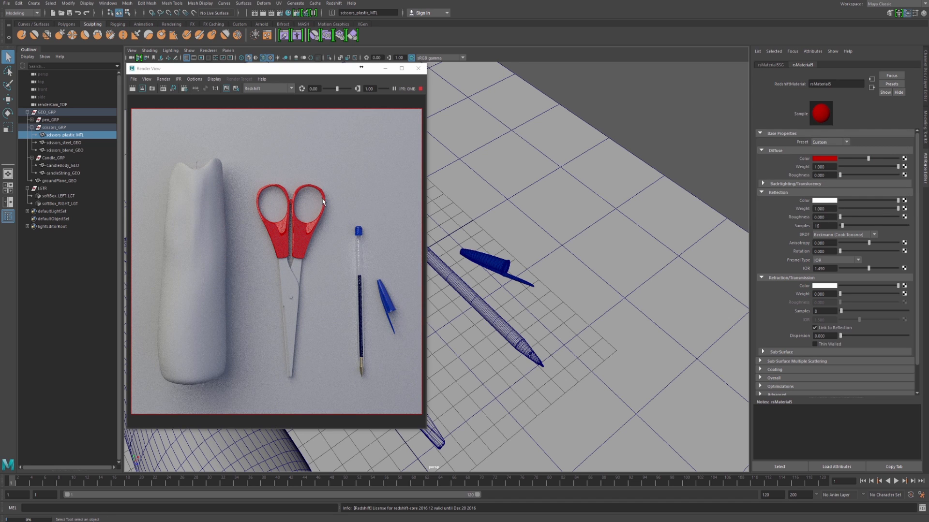
- Set the red plastic's reflection roughness to about 0.215 and its BRDF to GGX, checking the handles in the render
{"action": "scroll", "coordinate": [319, 198], "scroll_direction": "up", "scroll_amount": 2}
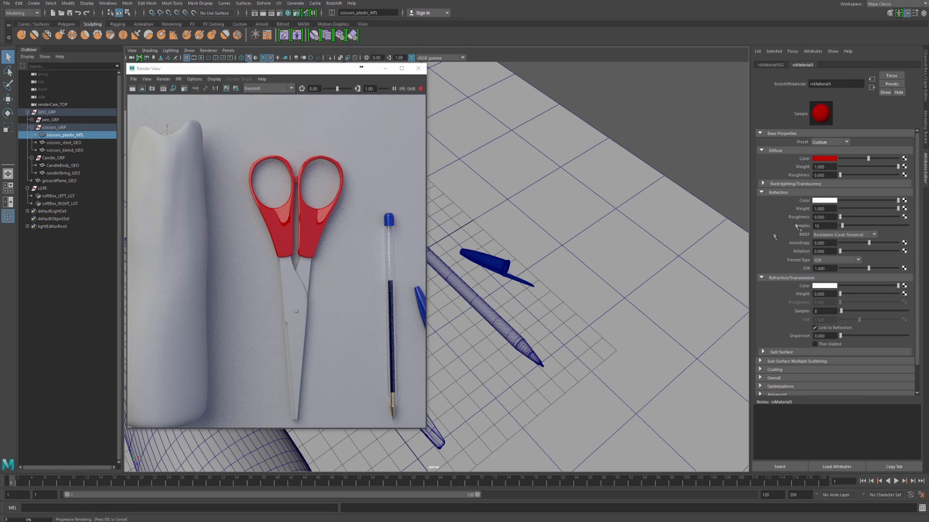
{"action": "left_click_drag", "start_coordinate": [849, 219], "coordinate": [853, 217]}
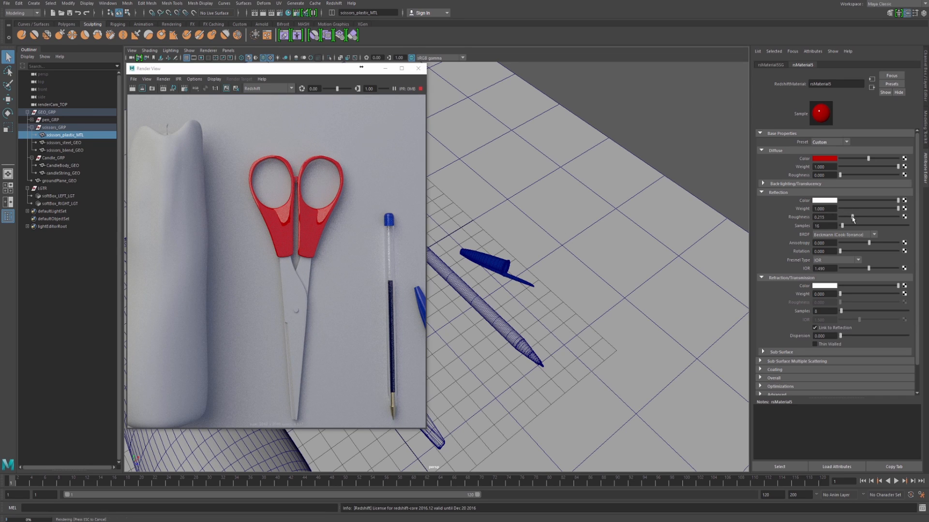
{"action": "scroll", "coordinate": [332, 238], "scroll_direction": "down", "scroll_amount": 2}
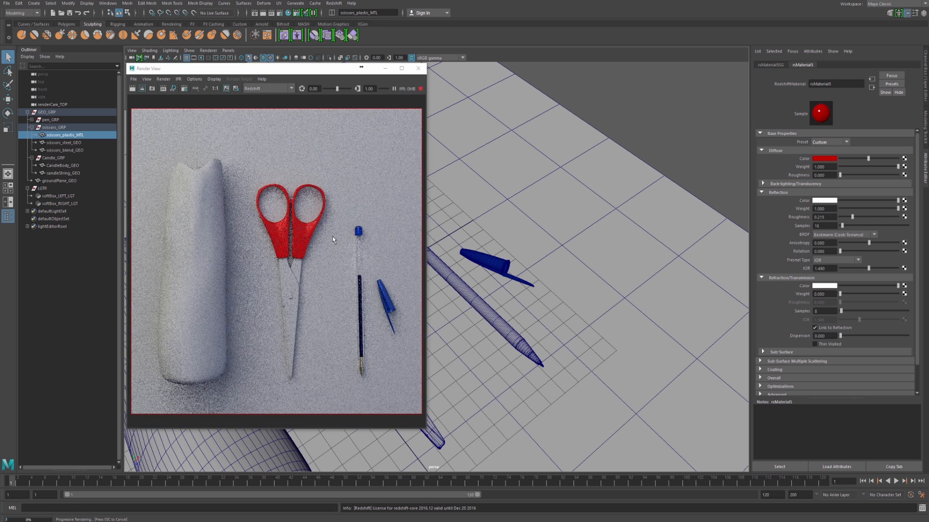
{"action": "scroll", "coordinate": [337, 226], "scroll_direction": "up", "scroll_amount": 2}
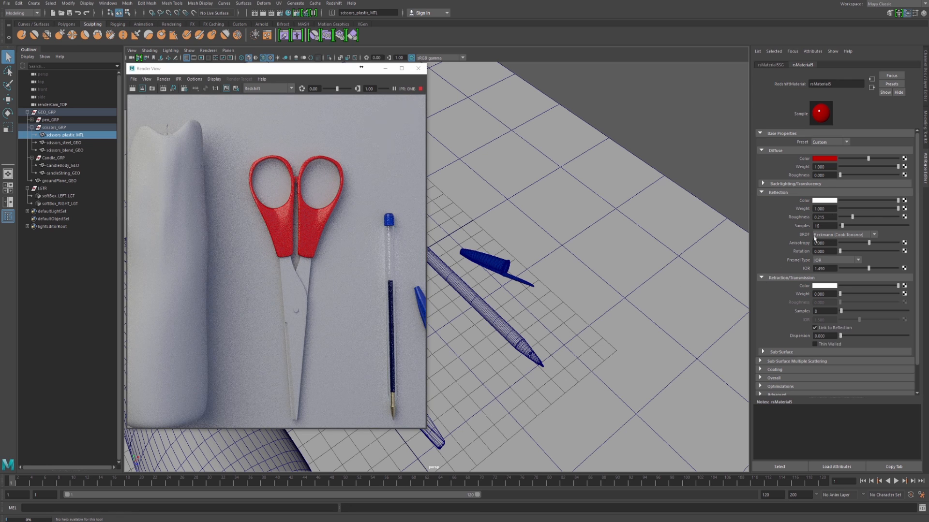
{"action": "left_click", "coordinate": [822, 236]}
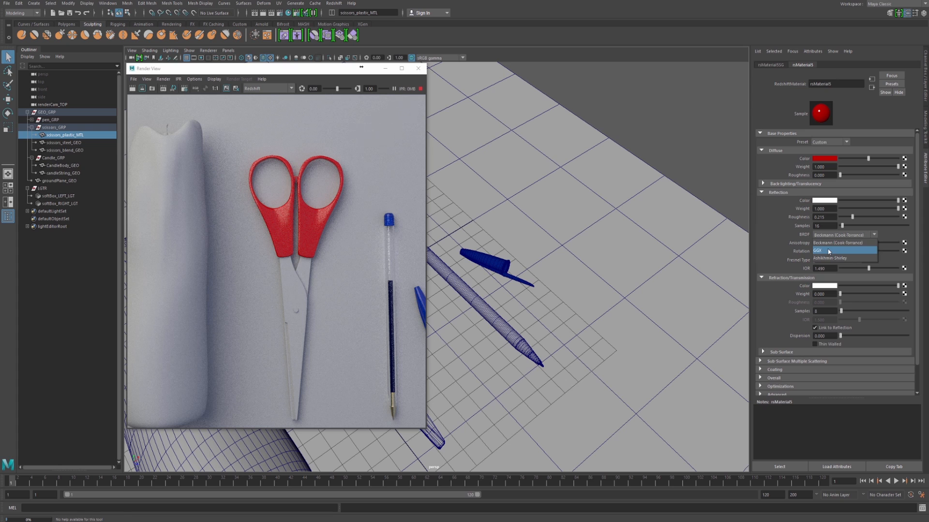
{"action": "left_click", "coordinate": [829, 251]}
{"action": "scroll", "coordinate": [334, 232], "scroll_direction": "down", "scroll_amount": 2}
{"action": "left_click", "coordinate": [270, 70]}
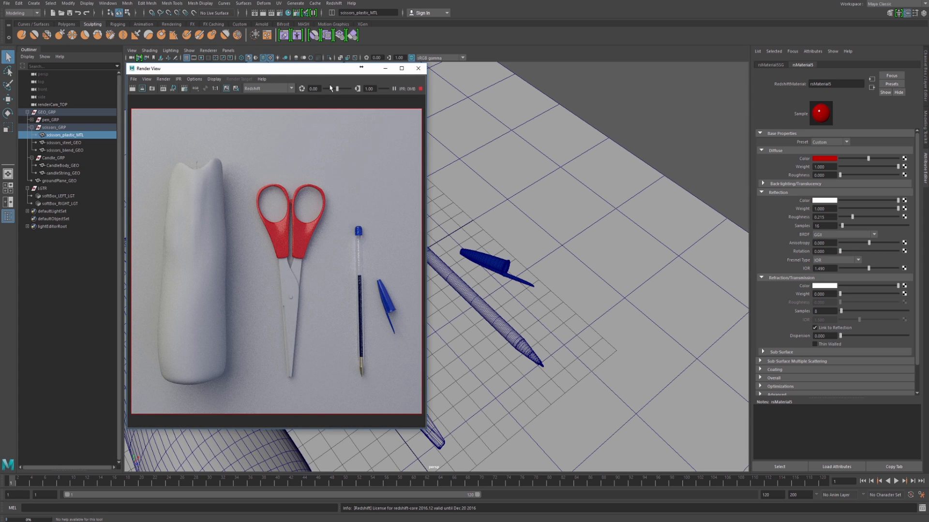
- Assign one new RedshiftMaterial to both scissors_blend_GEO and scissors_steel_GEO and apply the Aluminium preset to it
{"action": "left_click", "coordinate": [433, 433]}
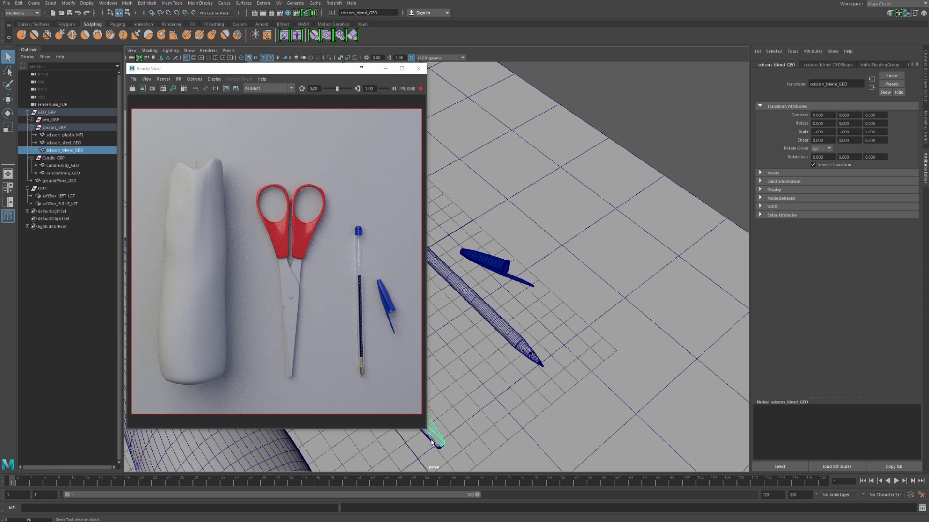
{"action": "left_click", "coordinate": [432, 442], "text": "shift"}
{"action": "right_click", "coordinate": [485, 322]}
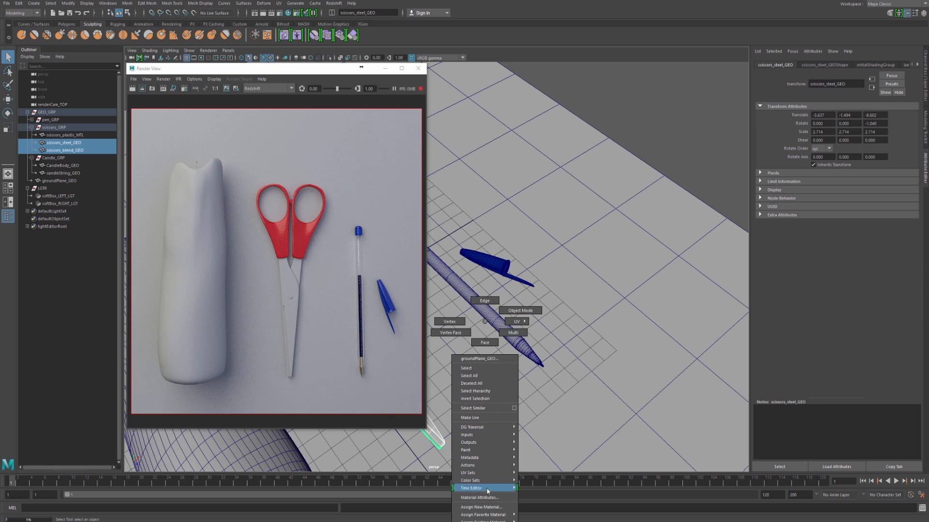
{"action": "left_click", "coordinate": [483, 508]}
{"action": "left_click", "coordinate": [369, 131]}
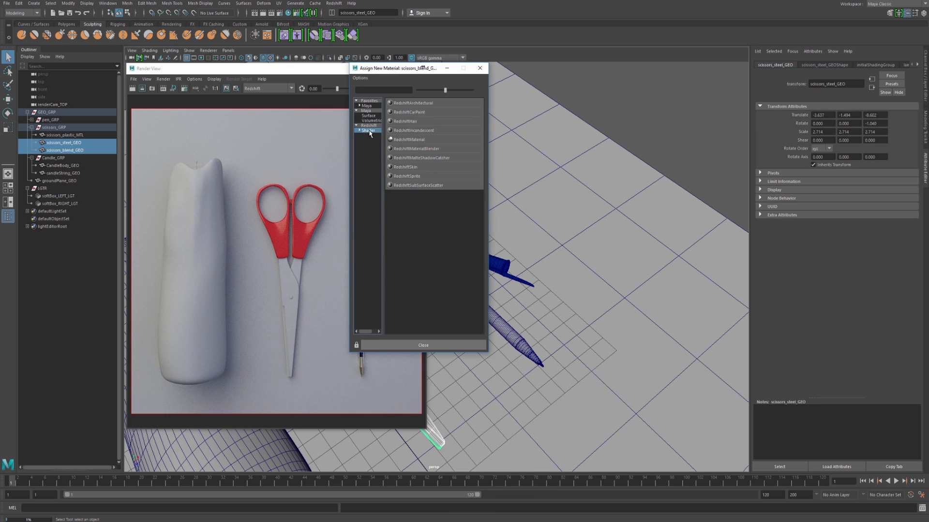
{"action": "left_click", "coordinate": [425, 140]}
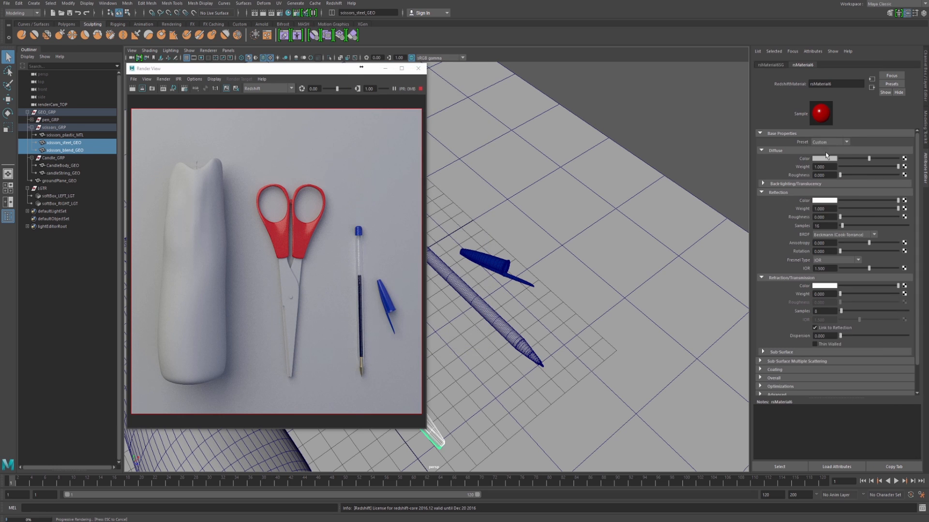
{"action": "left_click", "coordinate": [829, 142]}
{"action": "left_click", "coordinate": [828, 185]}
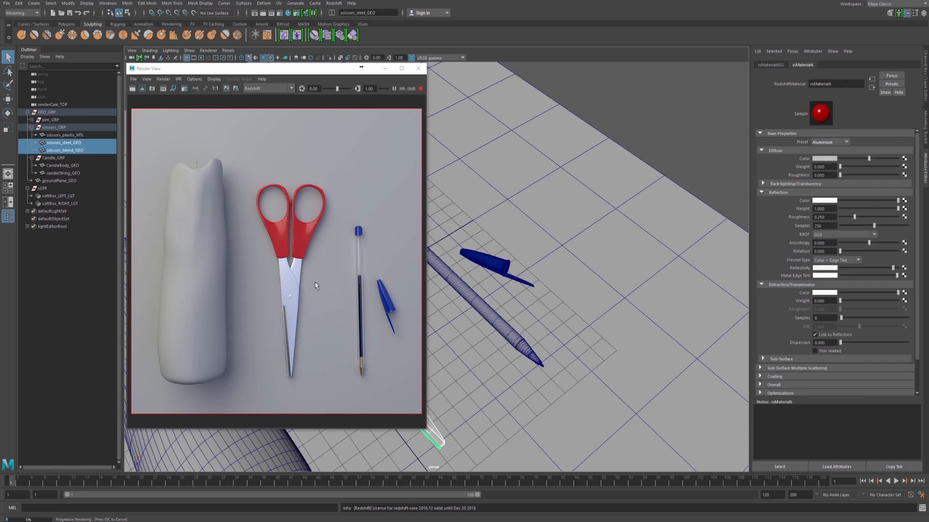
- Raise the scissors metal's reflection roughness to about 0.475 and darken its reflectivity color to light grey
{"action": "left_click_drag", "start_coordinate": [854, 217], "coordinate": [867, 216]}
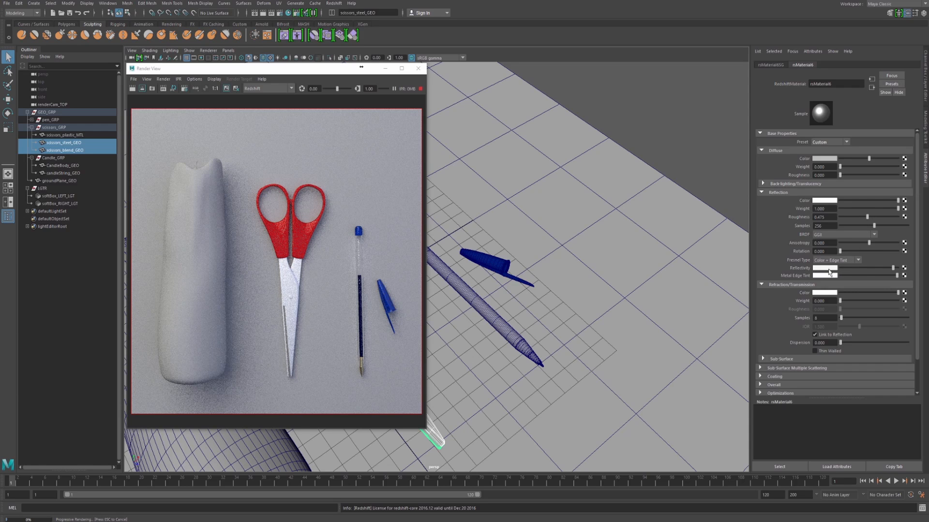
{"action": "left_click", "coordinate": [829, 270]}
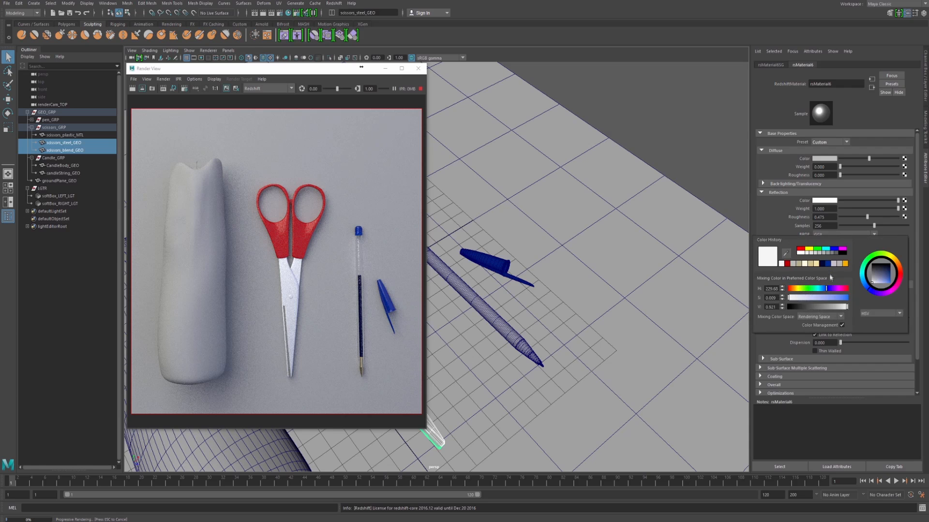
{"action": "left_click_drag", "start_coordinate": [832, 306], "coordinate": [836, 308]}
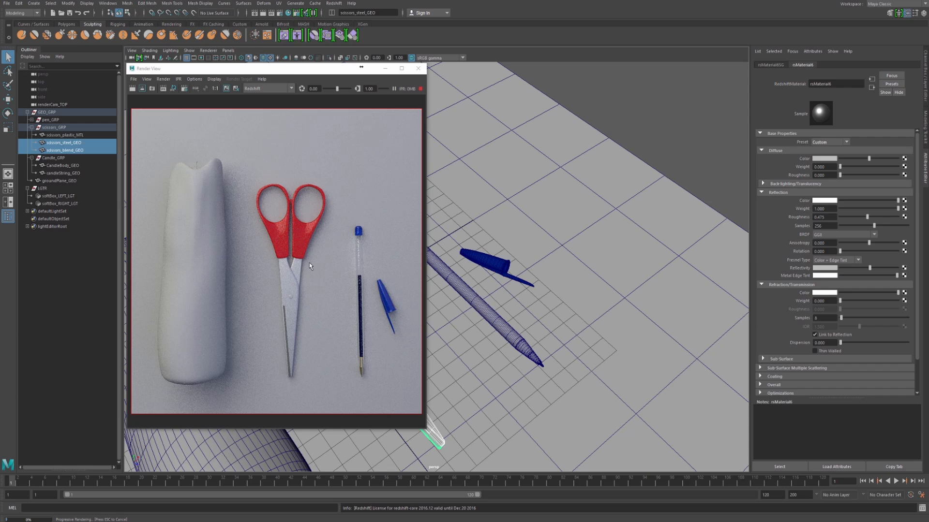
- Assign a new RedshiftSubSurfaceScatter material to CandleBody_GEO and apply the Milk (skimmed) preset to it
{"action": "left_click_drag", "start_coordinate": [203, 68], "coordinate": [519, 74]}
{"action": "left_click", "coordinate": [180, 350]}
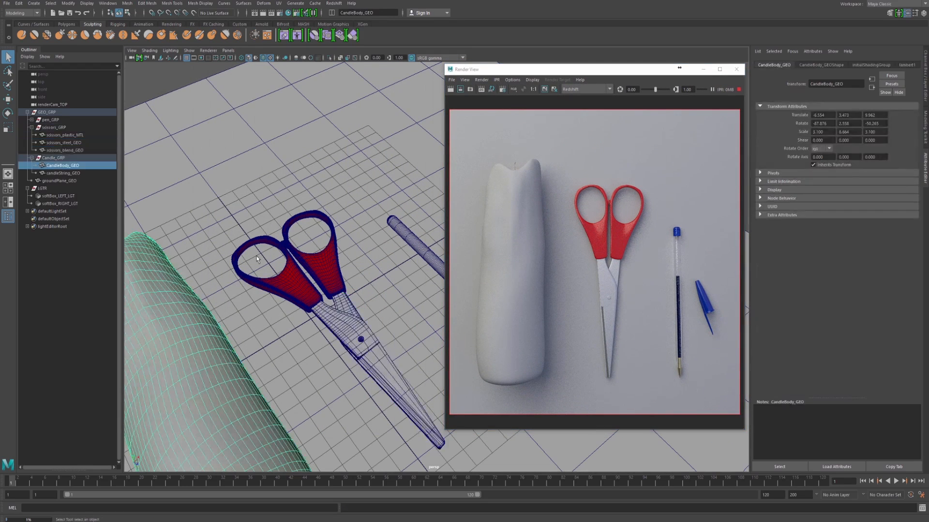
{"action": "right_click_drag", "start_coordinate": [185, 306], "coordinate": [187, 490]}
{"action": "left_click", "coordinate": [368, 131]}
{"action": "left_click_drag", "start_coordinate": [381, 63], "coordinate": [312, 75]}
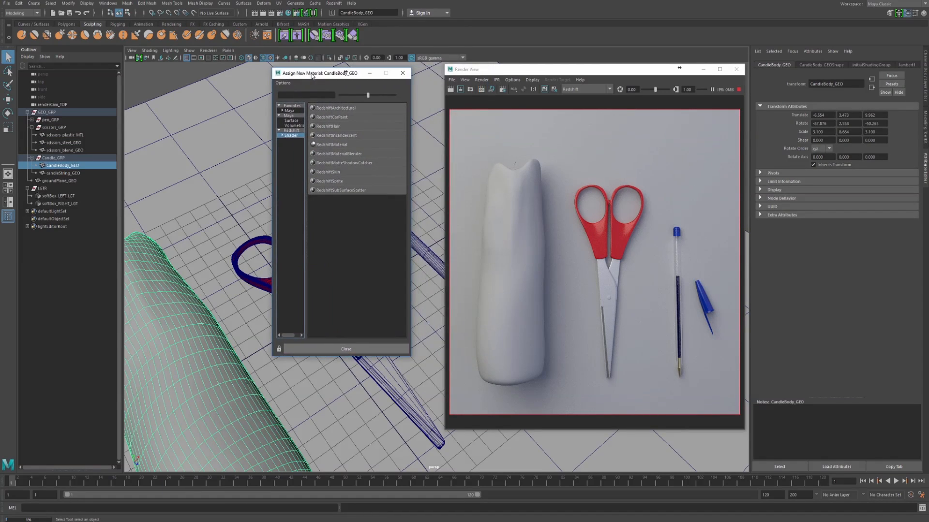
{"action": "left_click", "coordinate": [339, 191]}
{"action": "left_click_drag", "start_coordinate": [608, 75], "coordinate": [290, 74]}
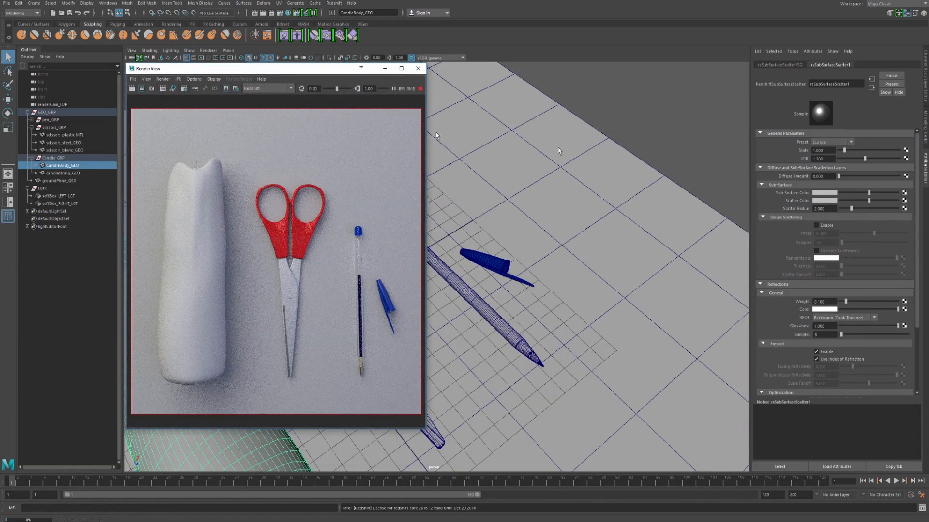
{"action": "left_click", "coordinate": [820, 143]}
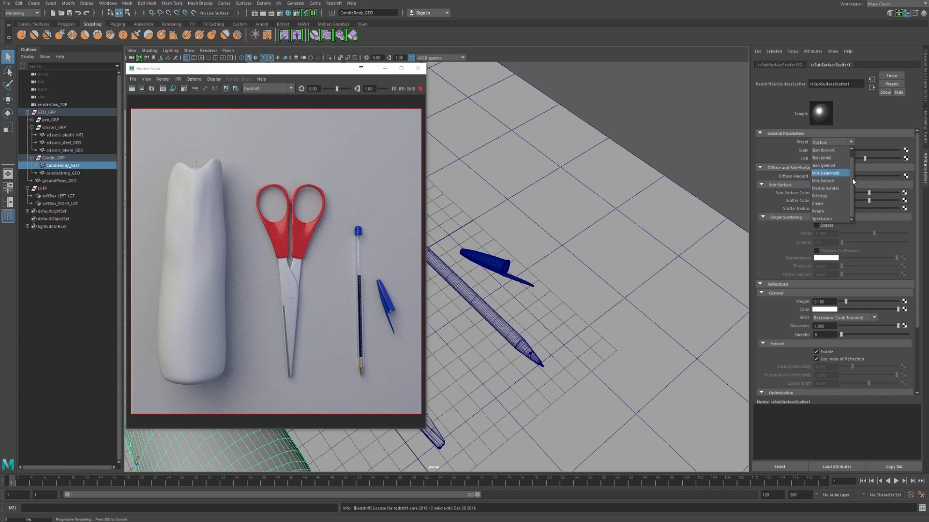
{"action": "left_click", "coordinate": [820, 181]}
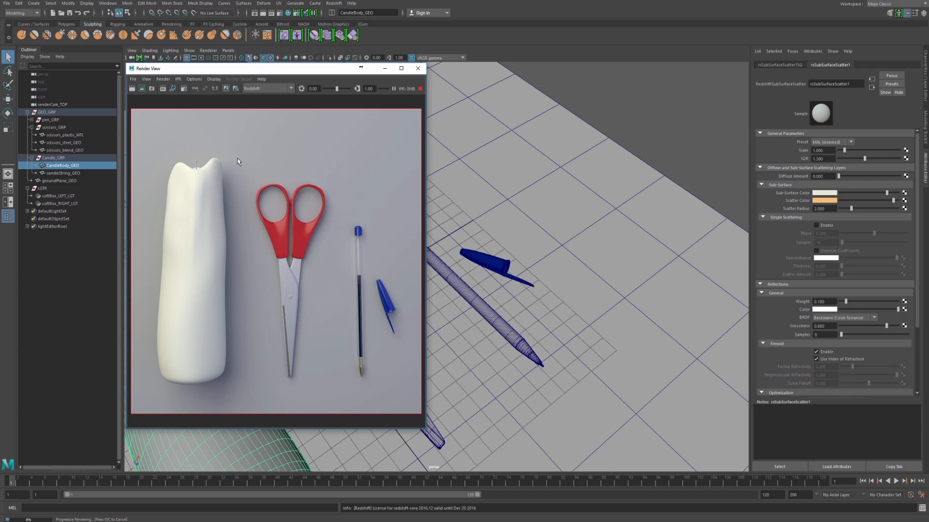
- Render a region around the candle's upper part and examine the subsurface shading up close
{"action": "mouse_move", "coordinate": [239, 144]}
{"action": "left_mouse_down"}
{"action": "mouse_move", "coordinate": [194, 234]}
{"action": "mouse_move", "coordinate": [152, 245]}
{"action": "left_mouse_up"}
{"action": "left_click", "coordinate": [142, 89]}
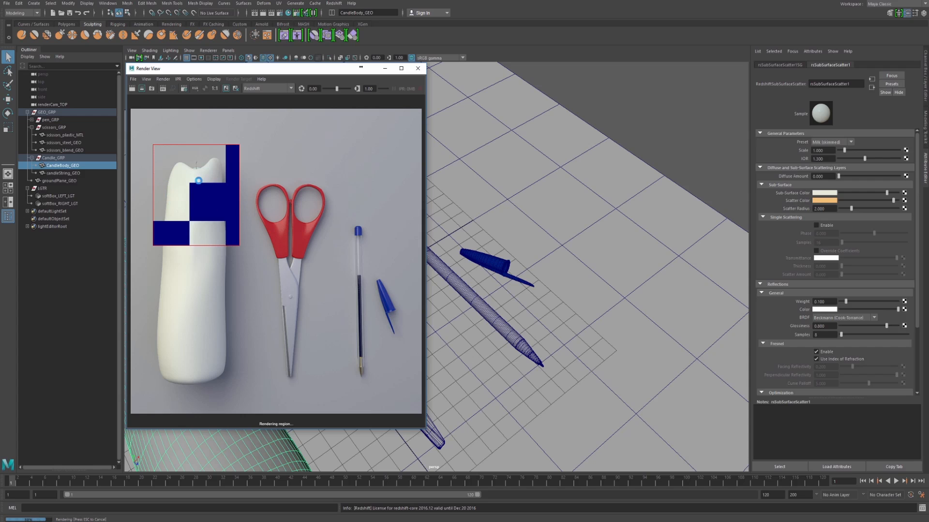
{"action": "scroll", "coordinate": [203, 184], "scroll_direction": "up", "scroll_amount": 3}
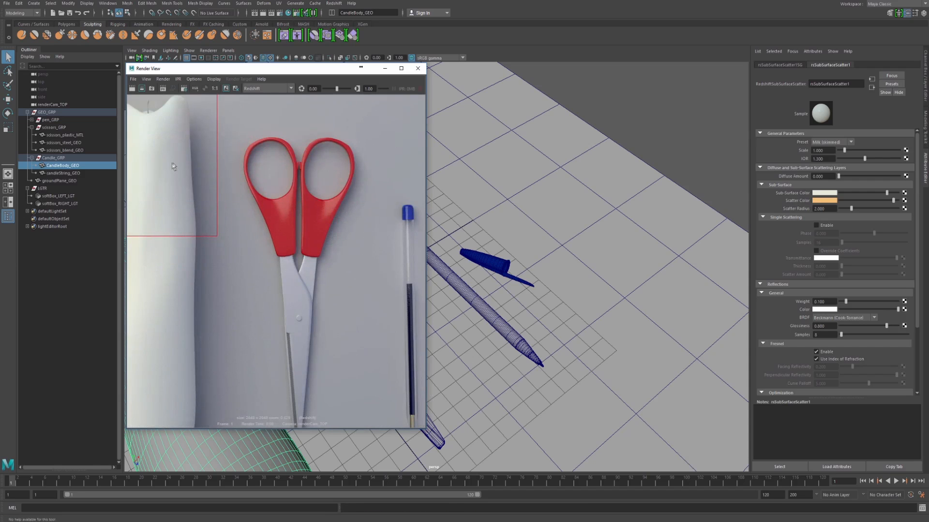
{"action": "middle_click_drag", "start_coordinate": [232, 192], "coordinate": [291, 228], "text": "alt"}
{"action": "scroll", "coordinate": [280, 264], "scroll_direction": "down", "scroll_amount": 1}
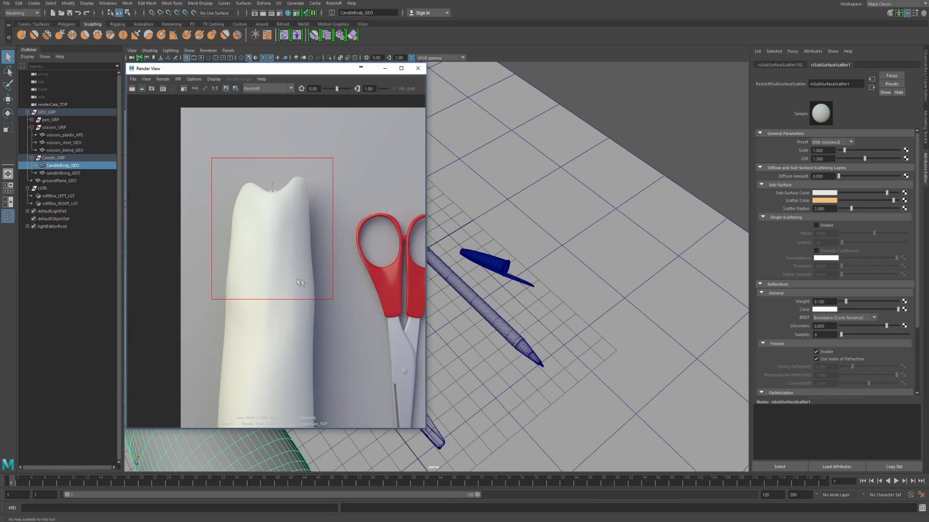
{"action": "middle_click_drag", "start_coordinate": [293, 276], "coordinate": [268, 218], "text": "alt"}
{"action": "key", "text": "f"}
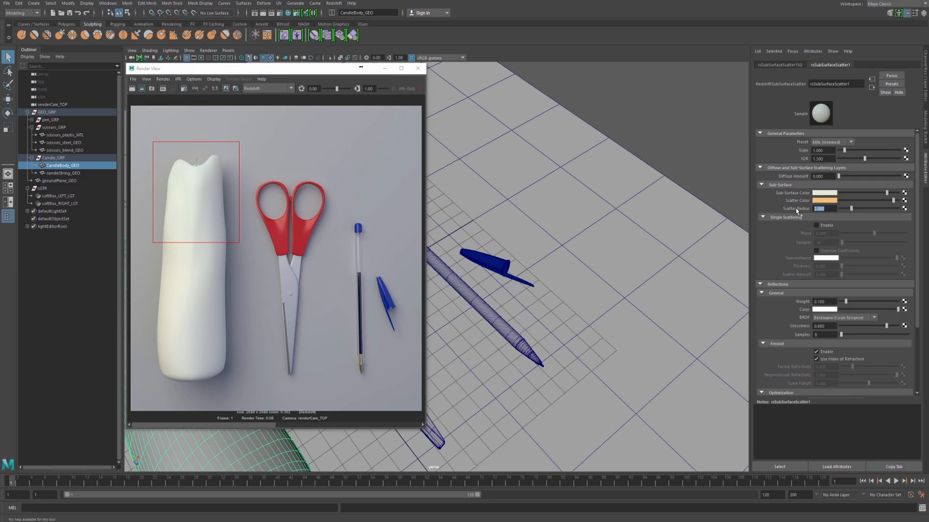
- Set the candle material's scatter radius to 3, re-render the region and compare it with the earlier render
{"action": "type", "text": "3"}
{"action": "key", "text": "Return"}
{"action": "left_click", "coordinate": [141, 89]}
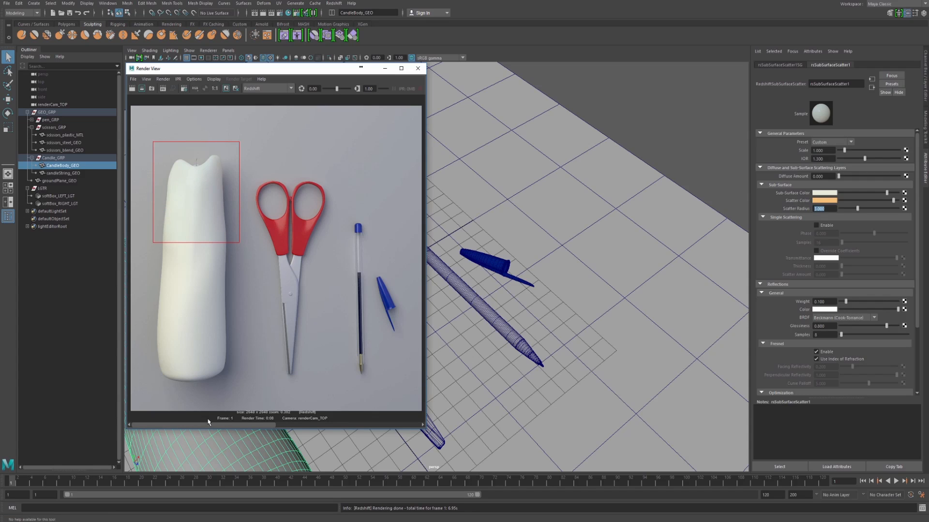
{"action": "left_click_drag", "start_coordinate": [210, 426], "coordinate": [346, 420]}
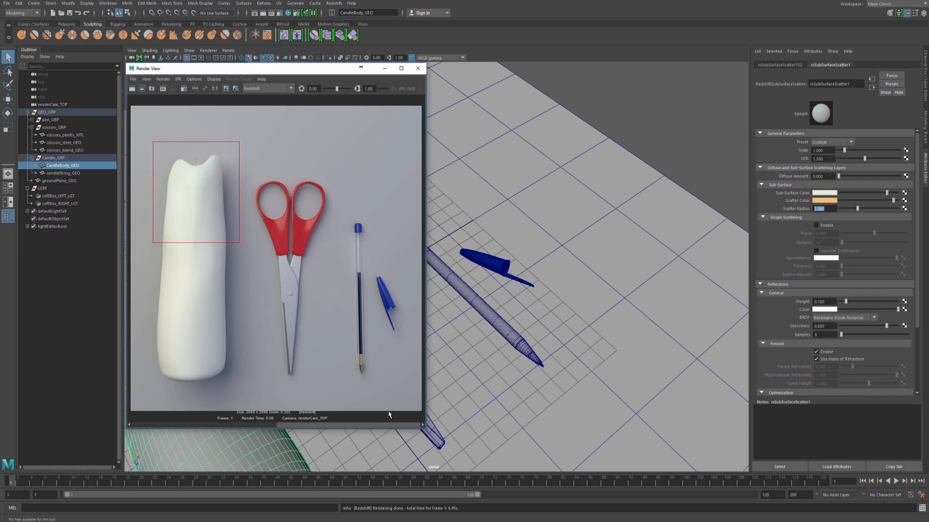
- Set the candle's scatter color to fully saturated orange (saturation 1.000) and render a region around the candle's base
{"action": "double_click", "coordinate": [823, 207]}
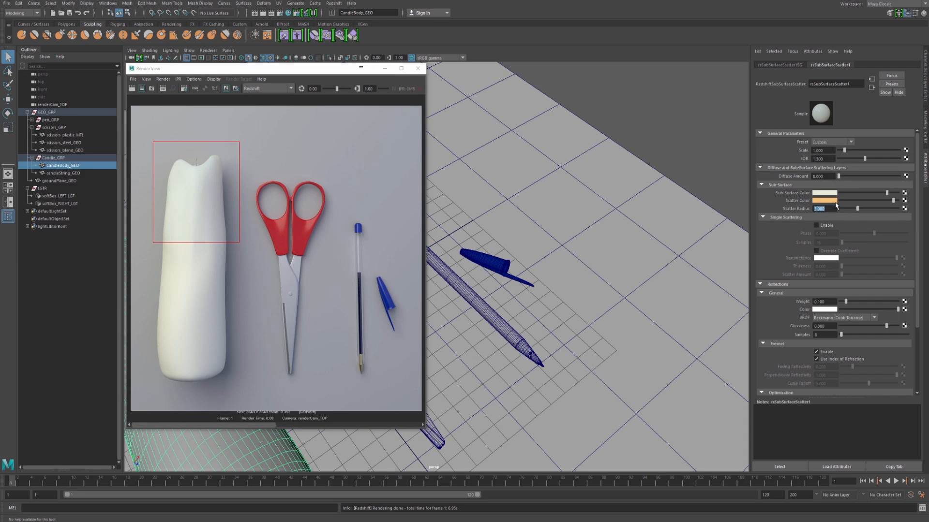
{"action": "left_click", "coordinate": [835, 201]}
{"action": "left_click", "coordinate": [853, 237]}
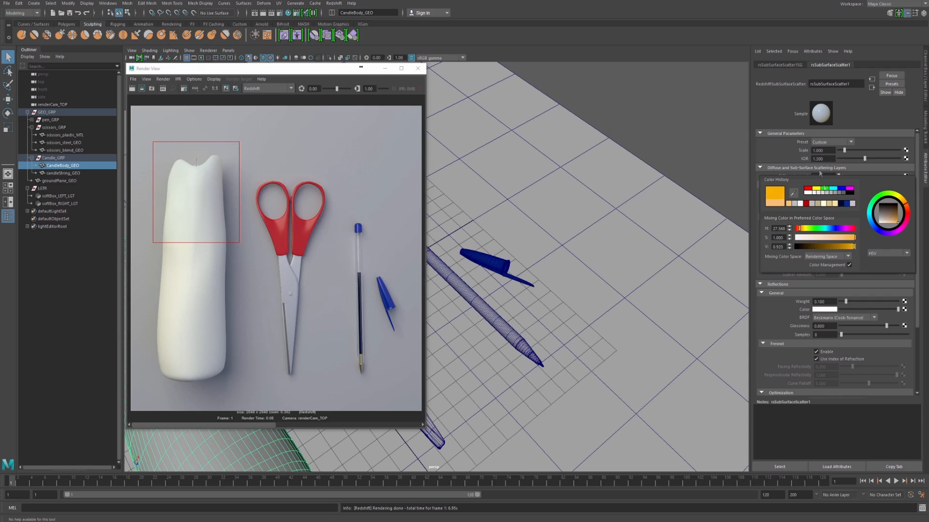
{"action": "left_click_drag", "start_coordinate": [142, 344], "coordinate": [246, 393]}
{"action": "left_click", "coordinate": [141, 89]}
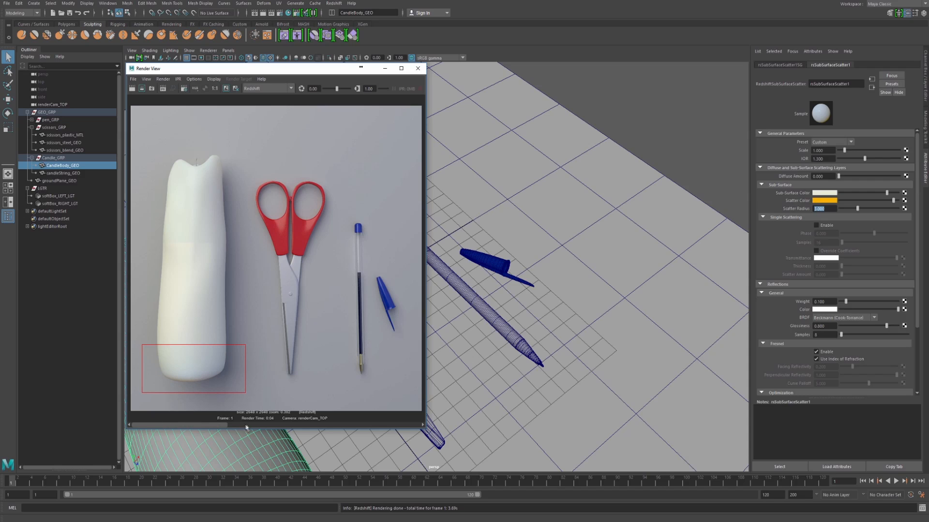
- Compare the stored candle renders, then render a region covering the whole candle
{"action": "left_click_drag", "start_coordinate": [181, 428], "coordinate": [265, 431]}
{"action": "left_click_drag", "start_coordinate": [199, 430], "coordinate": [150, 423]}
{"action": "left_click", "coordinate": [235, 143]}
{"action": "left_click_drag", "start_coordinate": [245, 154], "coordinate": [145, 362]}
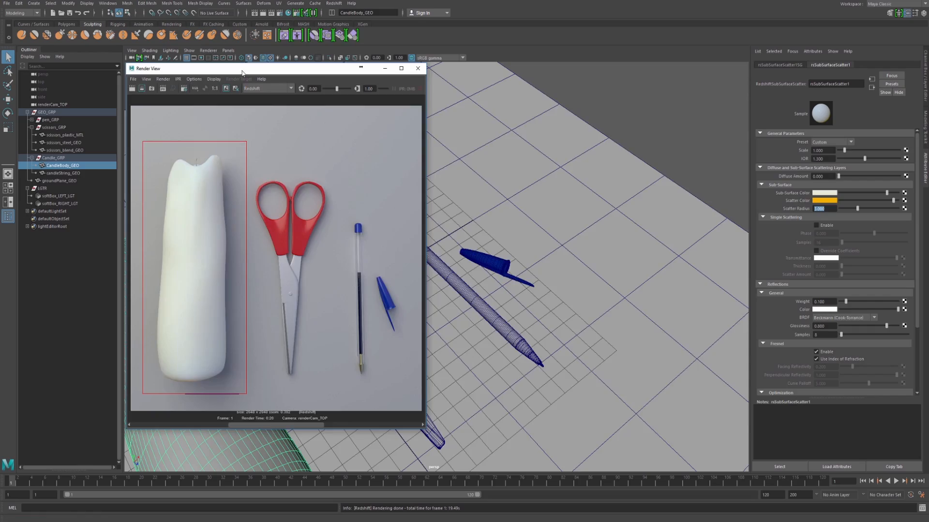
- Assign a new RedshiftMaterial to the candle's wick, candleString_GEO
{"action": "left_click_drag", "start_coordinate": [285, 69], "coordinate": [549, 76]}
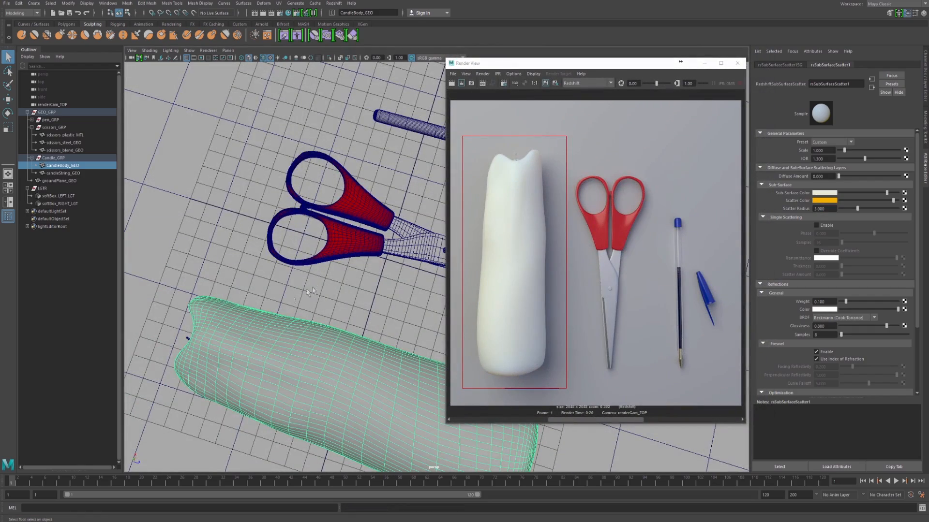
{"action": "left_click_drag", "start_coordinate": [312, 290], "coordinate": [357, 348], "text": "alt"}
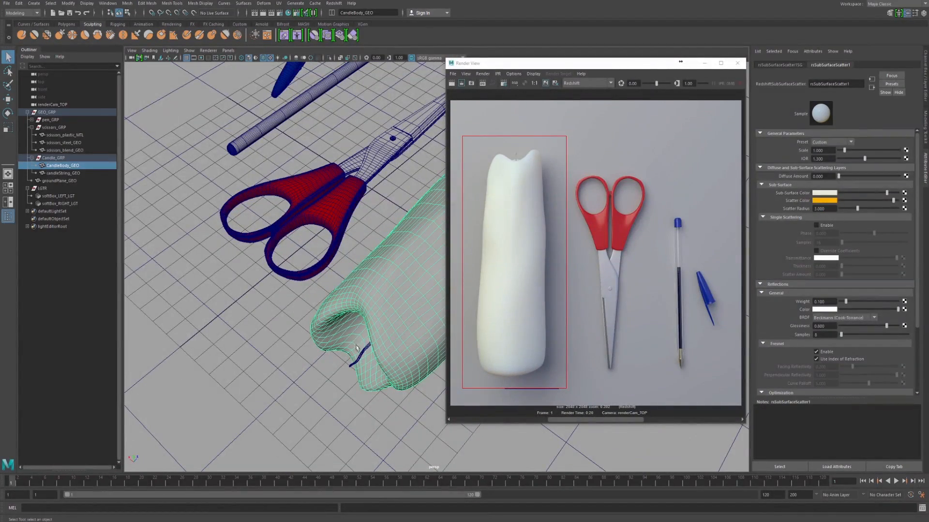
{"action": "left_click", "coordinate": [358, 348]}
{"action": "right_click_drag", "start_coordinate": [362, 348], "coordinate": [357, 507]}
{"action": "left_click", "coordinate": [368, 131]}
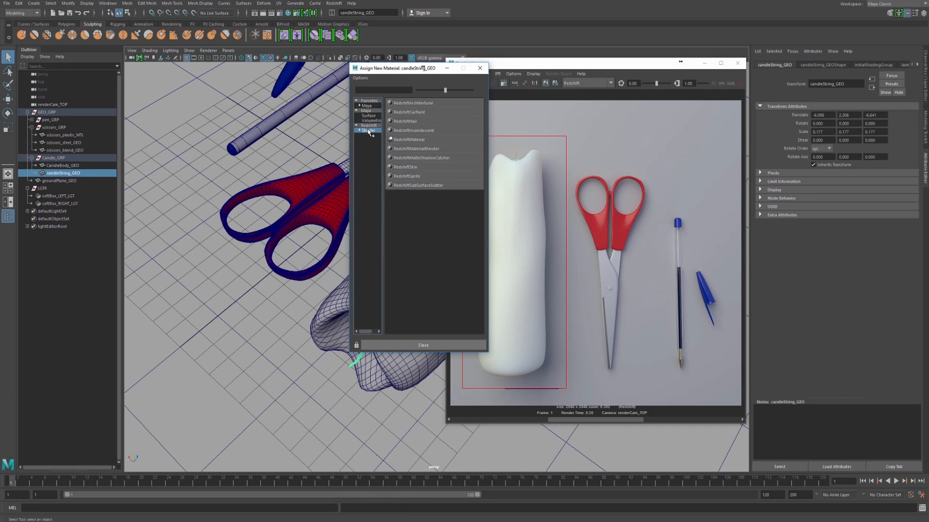
{"action": "left_click", "coordinate": [419, 140]}
- Set the wick material's reflection weight to 0 and darken its diffuse color to near-black, value about 0.040
{"action": "left_click_drag", "start_coordinate": [562, 68], "coordinate": [444, 91]}
{"action": "left_click_drag", "start_coordinate": [849, 208], "coordinate": [836, 209]}
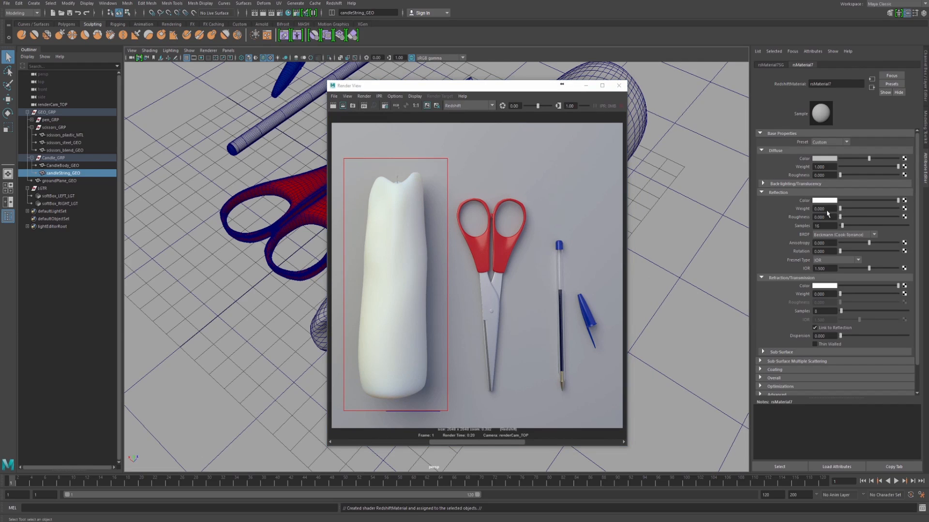
{"action": "left_click", "coordinate": [826, 159]}
{"action": "left_click", "coordinate": [807, 196]}
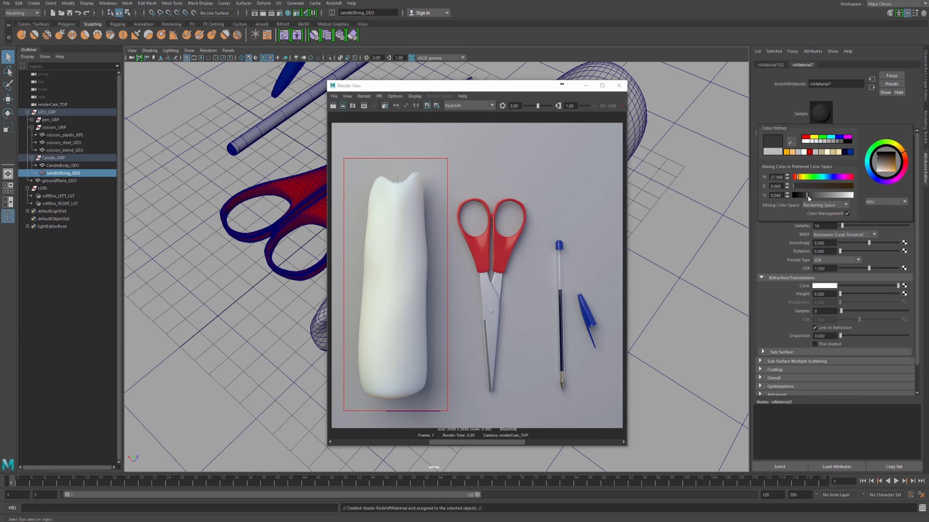
- Restart the interactive render from renderCam_TOP and check the dark wick and candle
{"action": "left_click_drag", "start_coordinate": [379, 165], "coordinate": [418, 195]}
{"action": "left_click", "coordinate": [379, 96]}
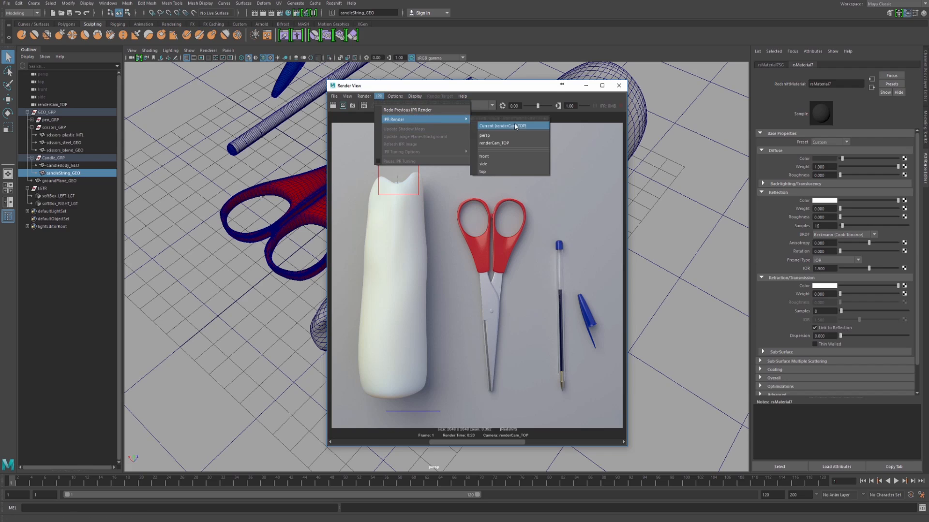
{"action": "left_click", "coordinate": [503, 127]}
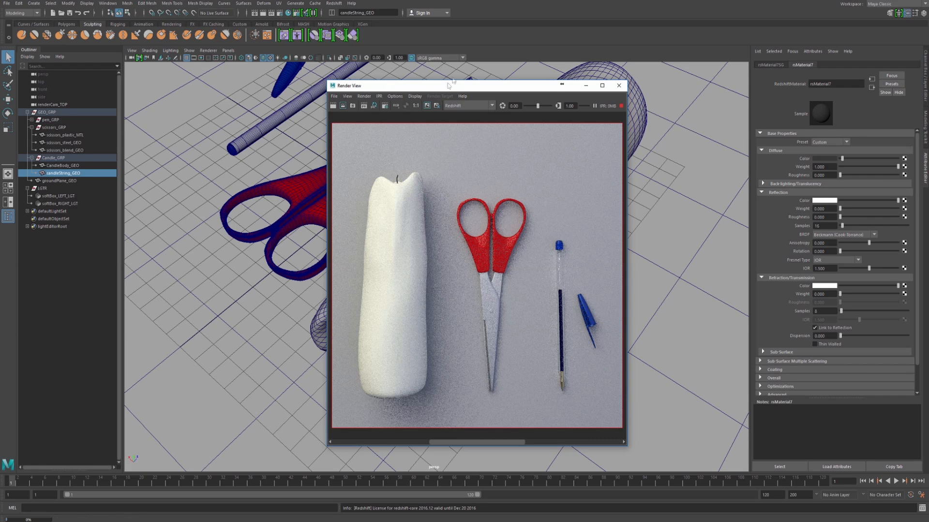
{"action": "left_click_drag", "start_coordinate": [452, 88], "coordinate": [251, 76]}
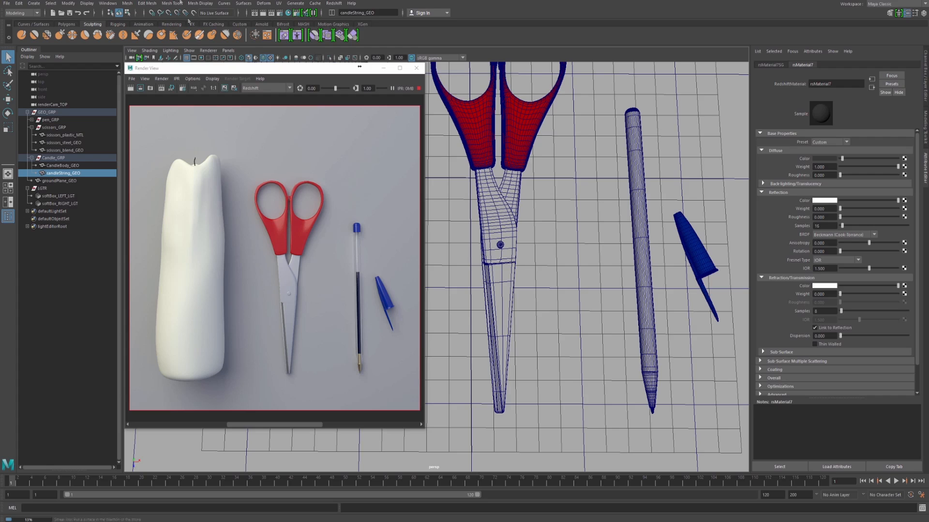
- Open the Hypershade and rename the material on the scissors blade, scissors_blend_GEO, to metal_MTL
{"action": "left_click", "coordinate": [108, 3]}
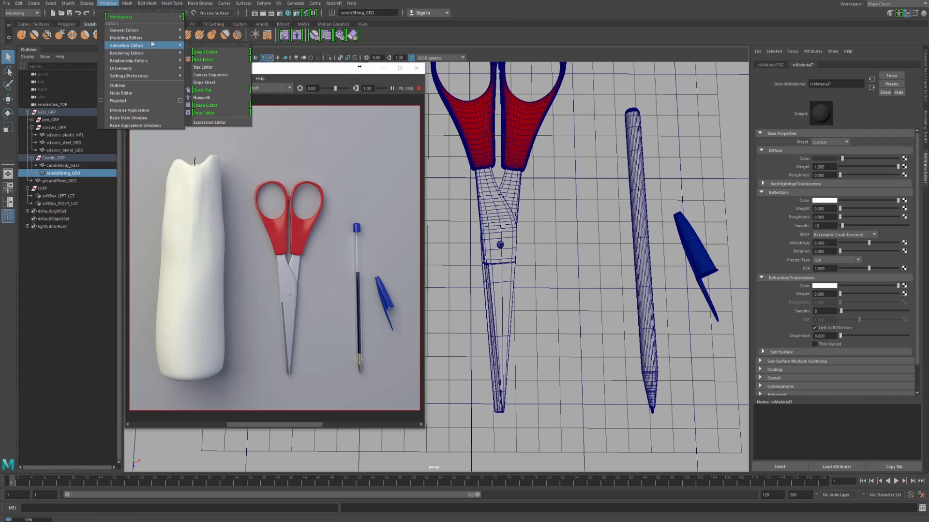
{"action": "mouse_move", "coordinate": [145, 53]}
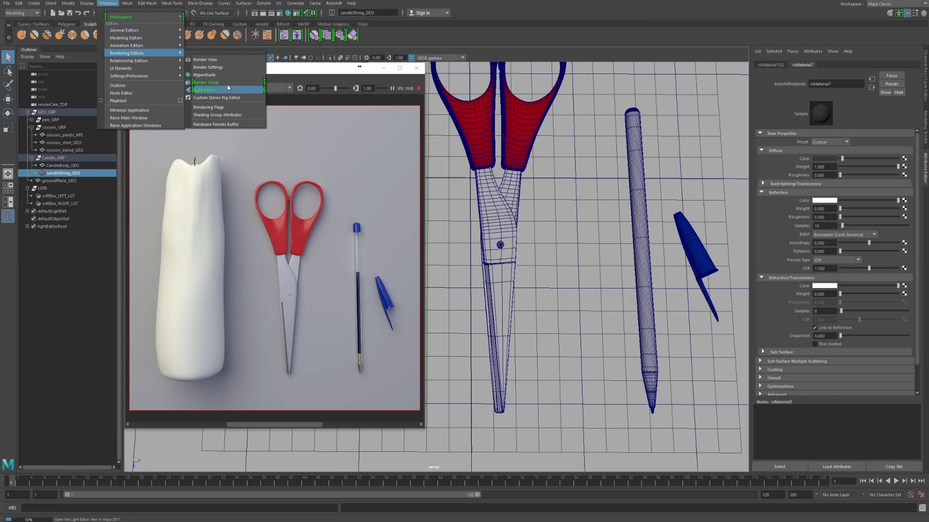
{"action": "left_click", "coordinate": [219, 75]}
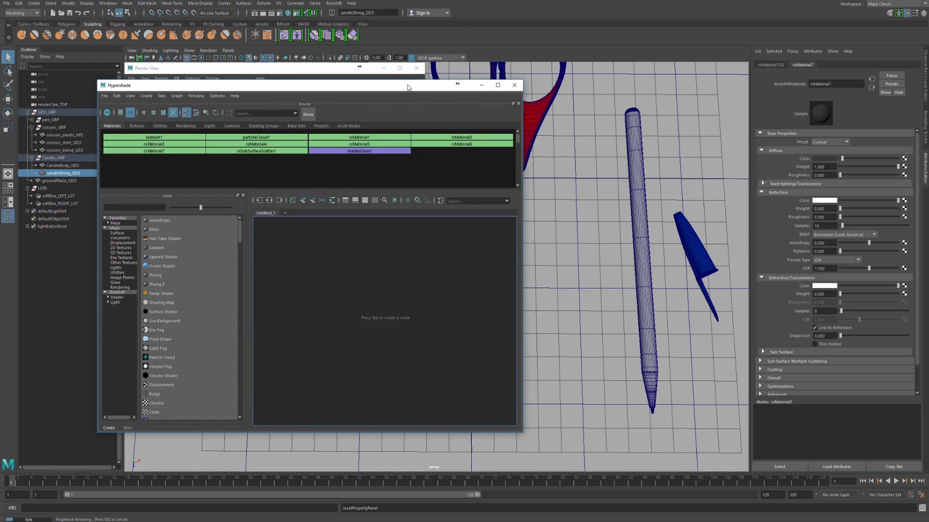
{"action": "left_click_drag", "start_coordinate": [408, 88], "coordinate": [349, 89]}
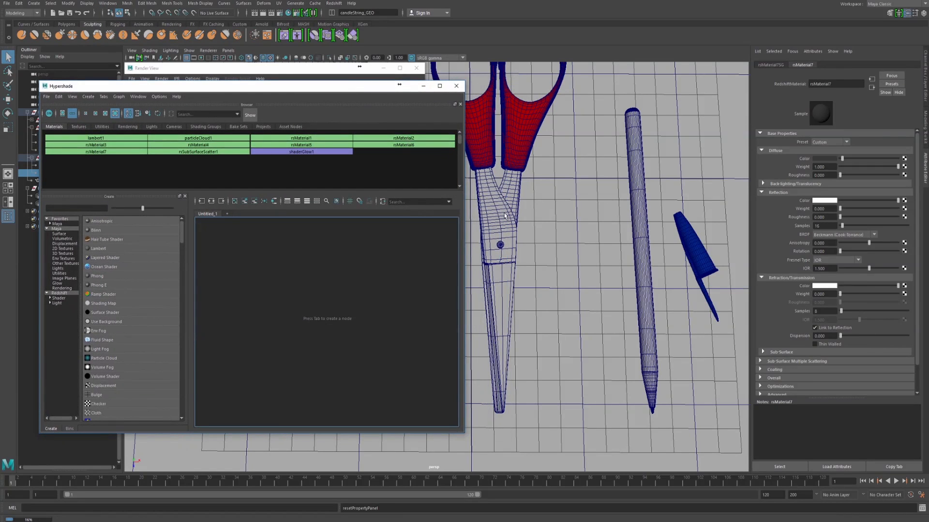
{"action": "left_click", "coordinate": [507, 218]}
{"action": "left_click", "coordinate": [870, 65]}
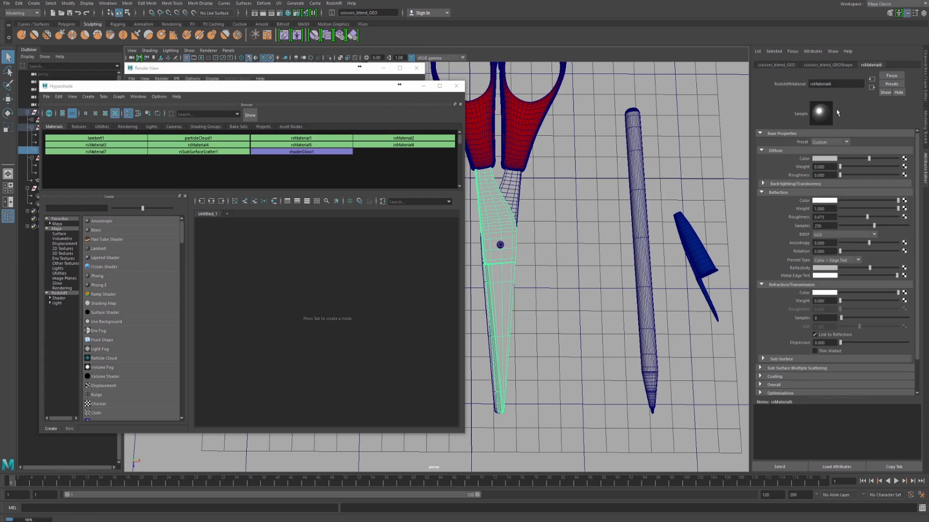
{"action": "double_click", "coordinate": [837, 83]}
{"action": "type", "text": "metal"}
{"action": "key", "text": "Return"}
- Graph metal_MTL with its shading group in the Hypershade, collapse the material node and place it beside the group
{"action": "left_click", "coordinate": [211, 201]}
{"action": "left_click", "coordinate": [317, 291]}
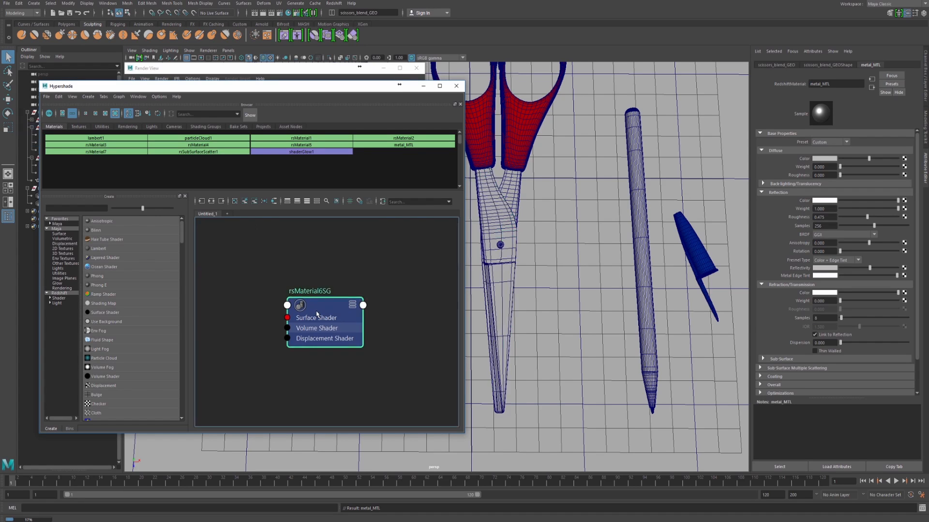
{"action": "left_click", "coordinate": [211, 201]}
{"action": "left_click", "coordinate": [308, 233]}
{"action": "key", "text": "1"}
{"action": "scroll", "coordinate": [330, 231], "scroll_direction": "up", "scroll_amount": 3}
{"action": "middle_click_drag", "start_coordinate": [356, 250], "coordinate": [359, 285], "text": "alt"}
{"action": "left_click_drag", "start_coordinate": [290, 262], "coordinate": [289, 270]}
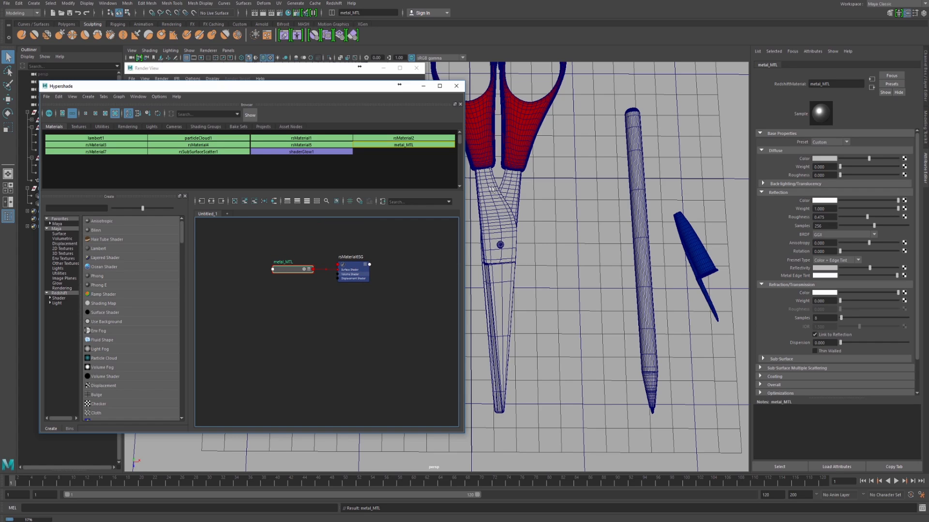
- Create a RedshiftMaterial node below metal_MTL in the graph, collapse it and place it beside its shading group
{"action": "left_click_drag", "start_coordinate": [382, 342], "coordinate": [321, 333]}
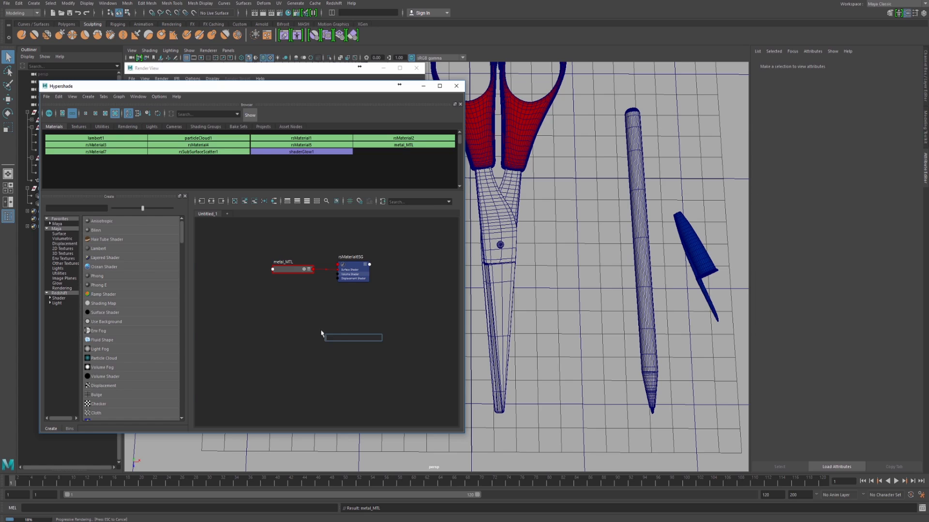
{"action": "type", "text": "materi"}
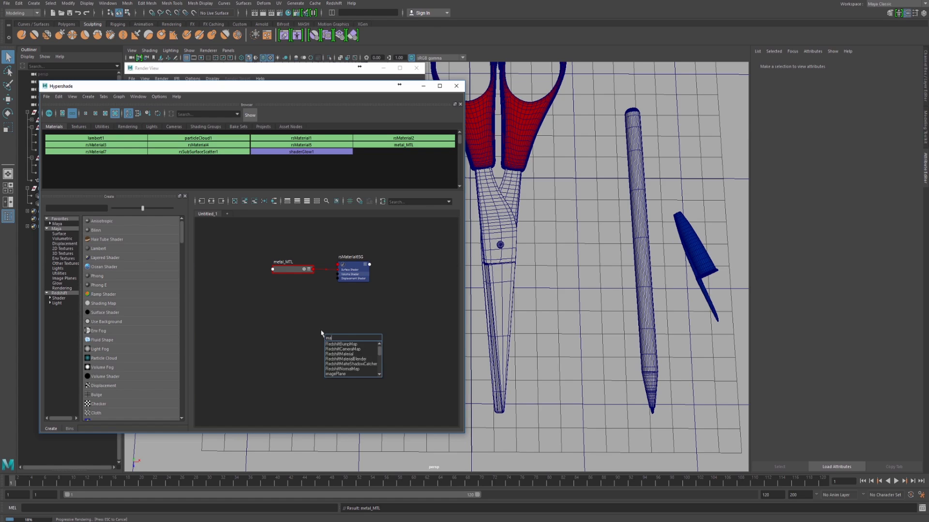
{"action": "key", "text": "Down"}
{"action": "key", "text": "Down"}
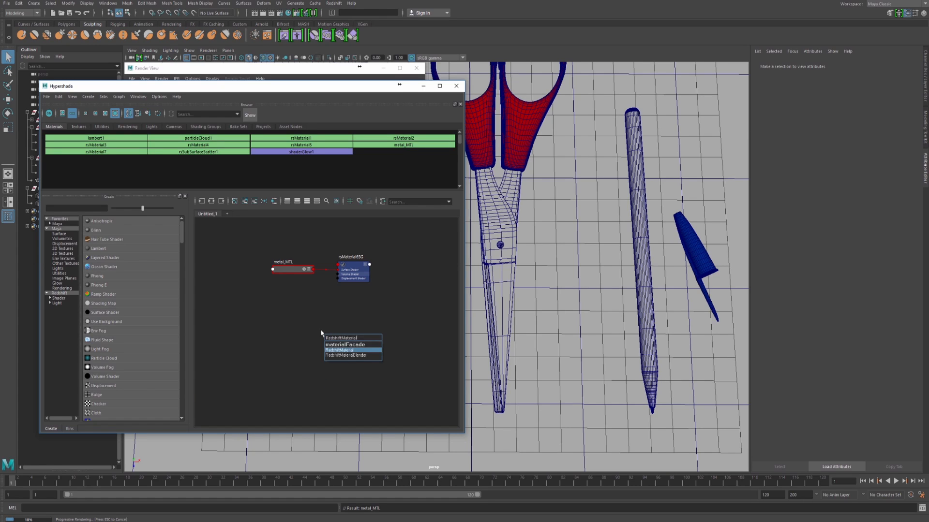
{"action": "key", "text": "Return"}
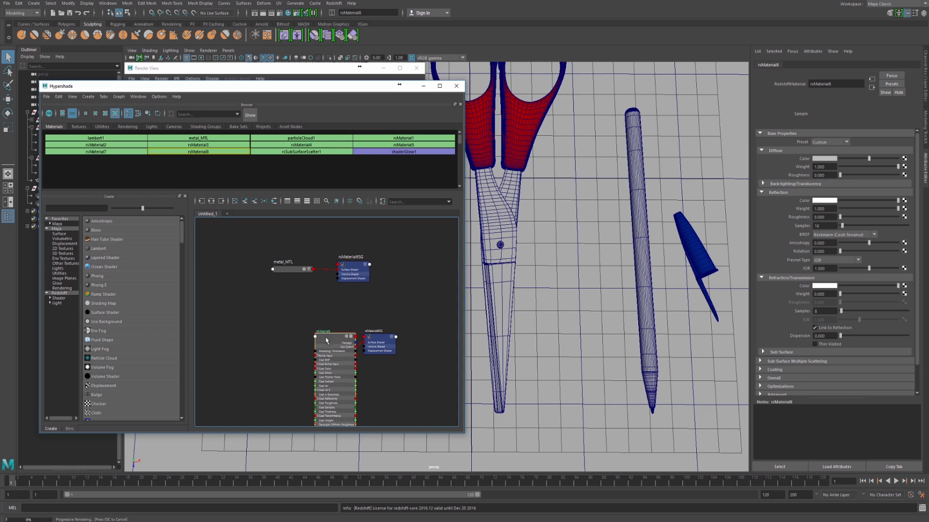
{"action": "left_click_drag", "start_coordinate": [336, 344], "coordinate": [305, 344]}
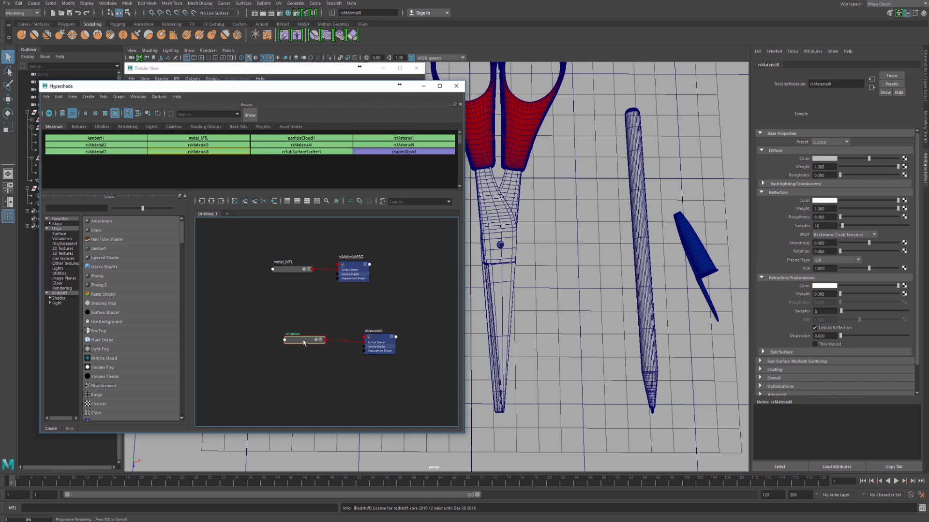
- Rename the new Redshift material label_M and move its shading group closer to it
{"action": "double_click", "coordinate": [290, 335]}
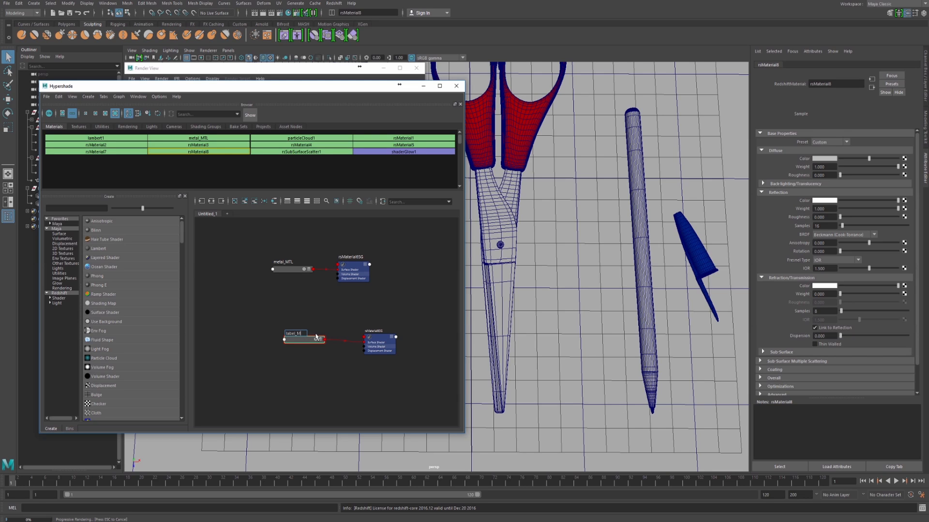
{"action": "key", "text": "Return"}
{"action": "left_click_drag", "start_coordinate": [382, 349], "coordinate": [368, 347]}
- Create a RedshiftMaterialBlender node in the graph beside the metal_MTL and label_M networks
{"action": "left_click", "coordinate": [404, 318]}
{"action": "key", "text": "Tab"}
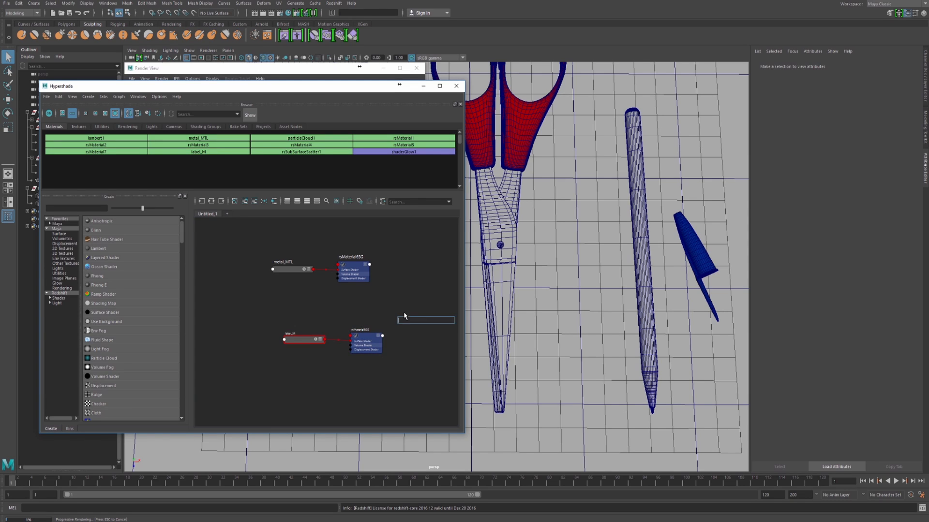
{"action": "type", "text": "reds"}
{"action": "key", "text": "BackSpace"}
{"action": "key", "text": "BackSpace"}
{"action": "key", "text": "BackSpace"}
{"action": "key", "text": "BackSpace"}
{"action": "type", "text": "blend"}
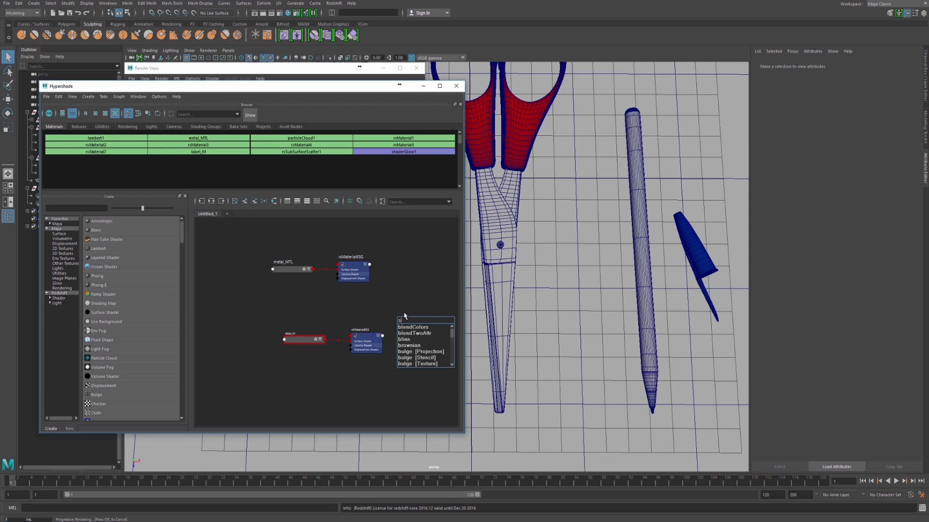
{"action": "key", "text": "Down"}
{"action": "key", "text": "Down"}
{"action": "key", "text": "Down"}
{"action": "key", "text": "Down"}
{"action": "key", "text": "Down"}
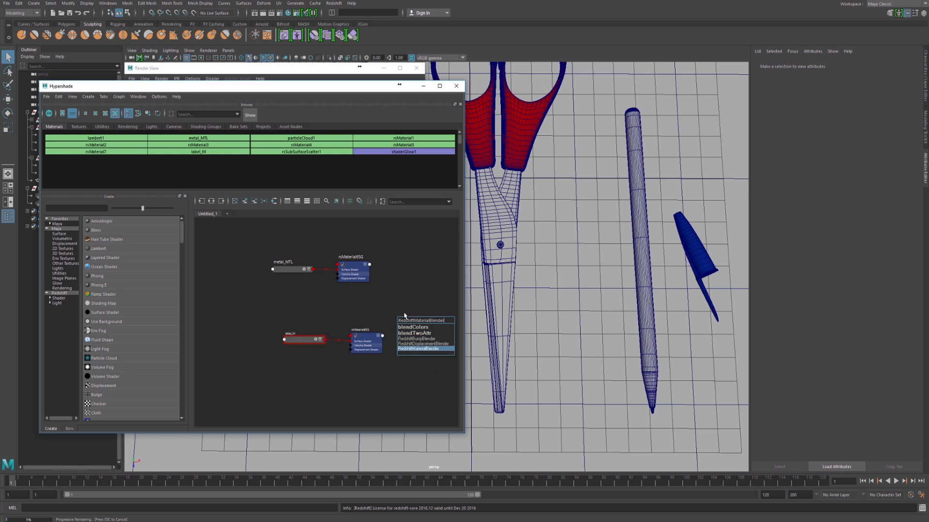
{"action": "key", "text": "Return"}
- Collapse the material blender node and arrange it with its shading group between the metal_MTL and label_M rows
{"action": "key", "text": "1"}
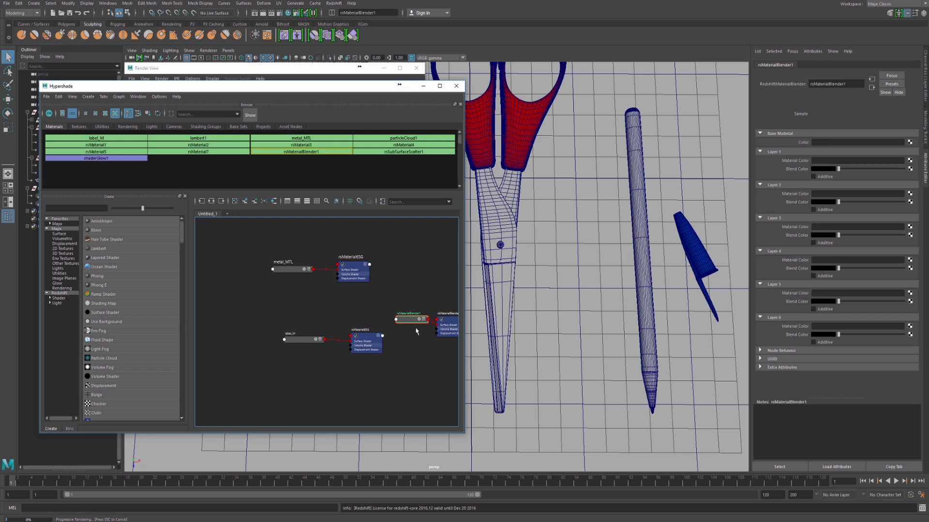
{"action": "left_click_drag", "start_coordinate": [412, 316], "coordinate": [401, 308]}
{"action": "mouse_move", "coordinate": [446, 327]}
{"action": "left_mouse_down"}
{"action": "mouse_move", "coordinate": [444, 308]}
{"action": "mouse_move", "coordinate": [395, 308]}
{"action": "left_mouse_up"}
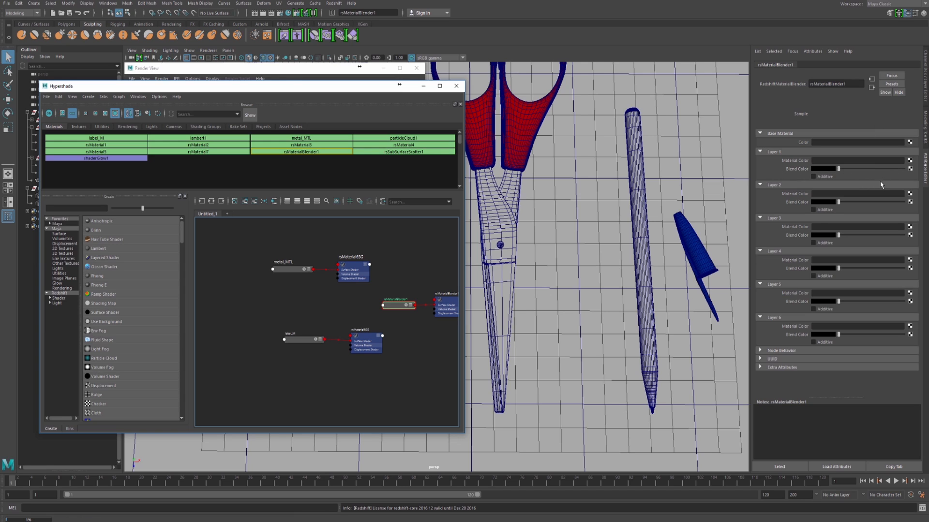
- Connect metal_MTL to the blender's Base Material color and label_M to its Layer 1 Material Color
{"action": "left_click", "coordinate": [835, 143]}
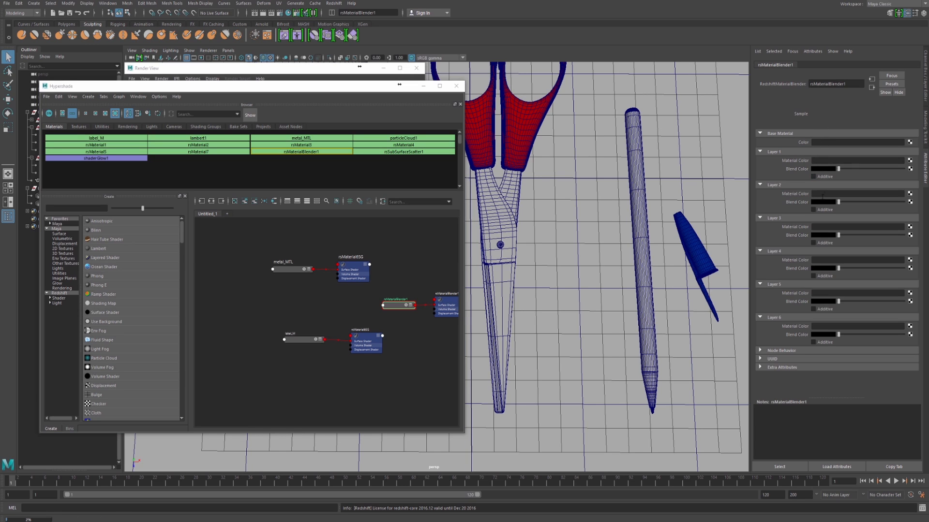
{"action": "left_click", "coordinate": [291, 277]}
{"action": "middle_click_drag", "start_coordinate": [290, 272], "coordinate": [803, 143]}
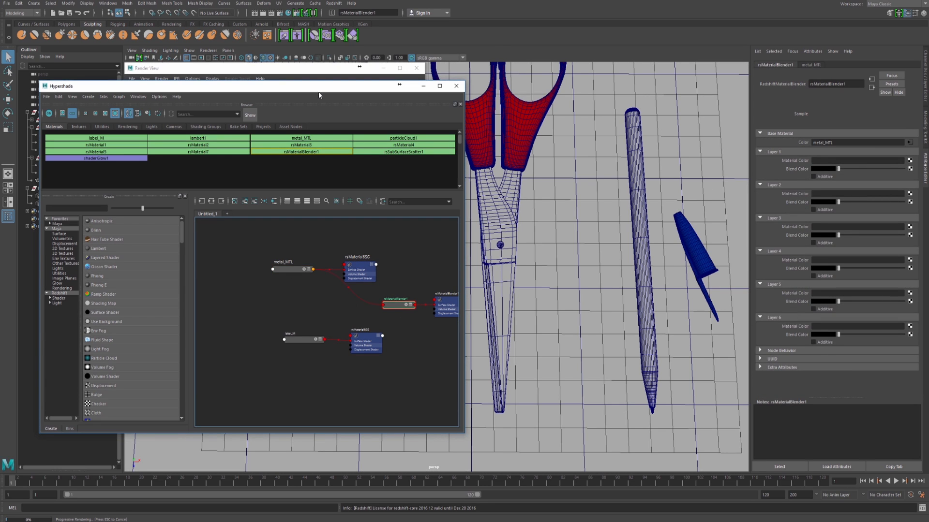
{"action": "middle_click_drag", "start_coordinate": [792, 160], "coordinate": [794, 160]}
- Position and resize the Hypershade window beside the Render View and close its Create pane
{"action": "left_click_drag", "start_coordinate": [340, 87], "coordinate": [363, 215]}
{"action": "left_click_drag", "start_coordinate": [487, 214], "coordinate": [444, 261]}
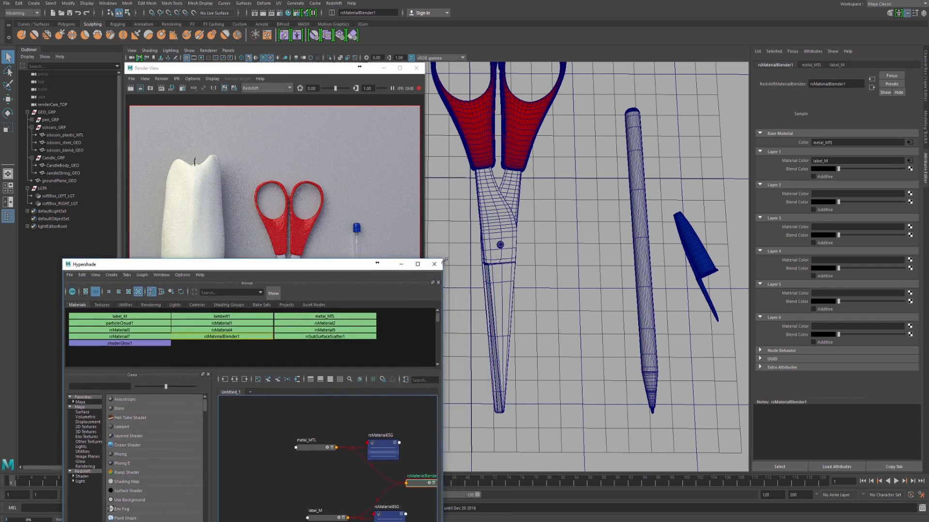
{"action": "left_click_drag", "start_coordinate": [330, 269], "coordinate": [634, 73]}
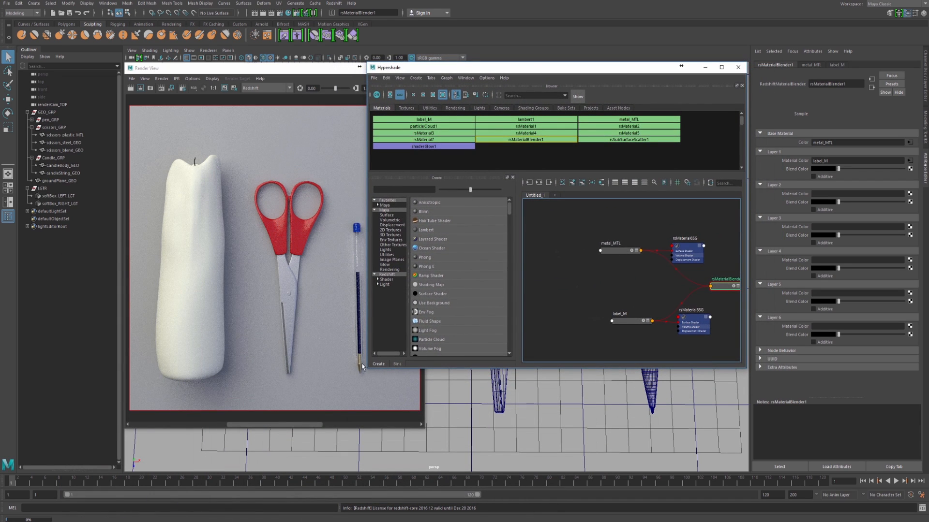
{"action": "left_click_drag", "start_coordinate": [366, 369], "coordinate": [426, 424]}
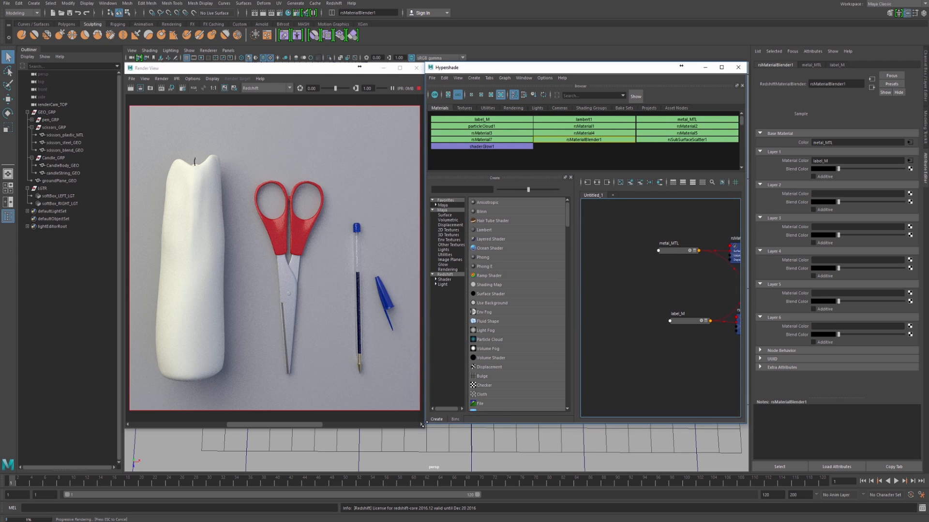
{"action": "left_click", "coordinate": [572, 178]}
{"action": "left_click", "coordinate": [571, 178]}
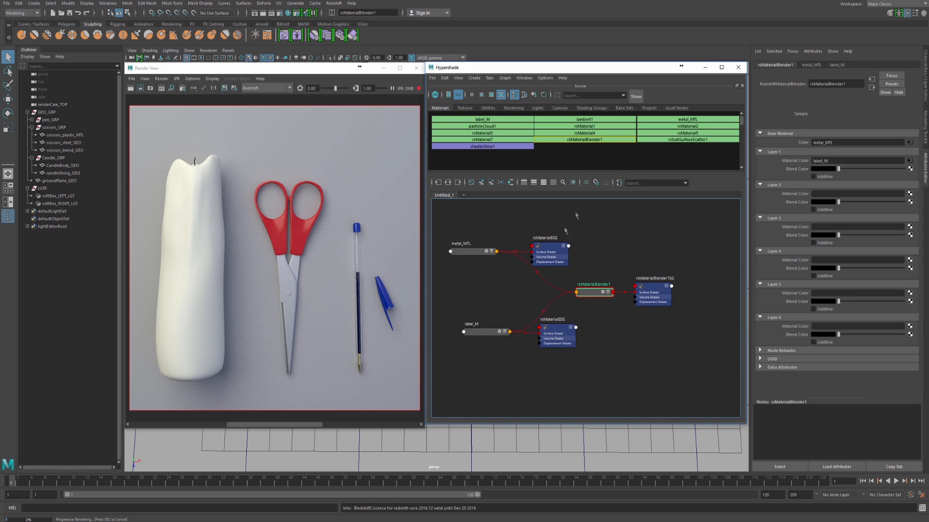
- Assign the material blender to the scissors blade, scissors_blend_GEO, keeping the Hypershade beside the Render View
{"action": "left_click_drag", "start_coordinate": [547, 68], "coordinate": [629, 67]}
{"action": "left_click", "coordinate": [494, 228]}
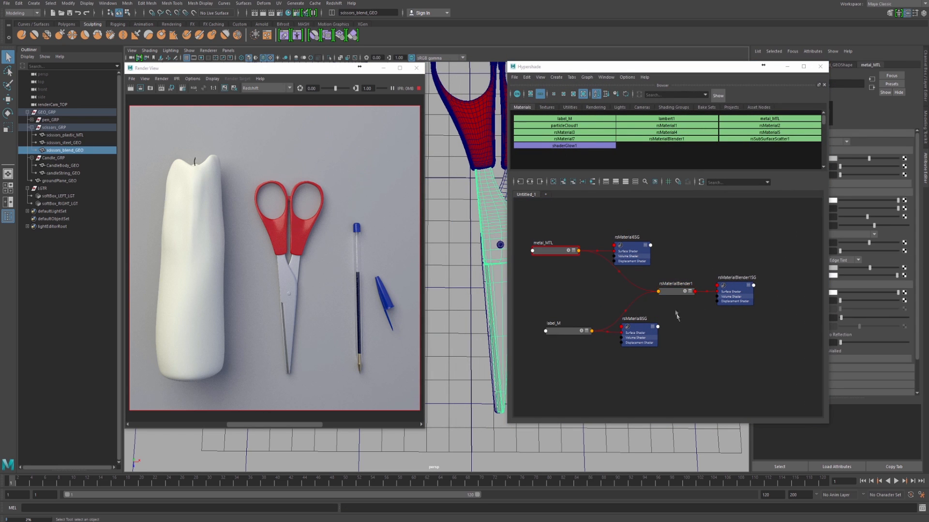
{"action": "right_click_drag", "start_coordinate": [672, 290], "coordinate": [679, 252]}
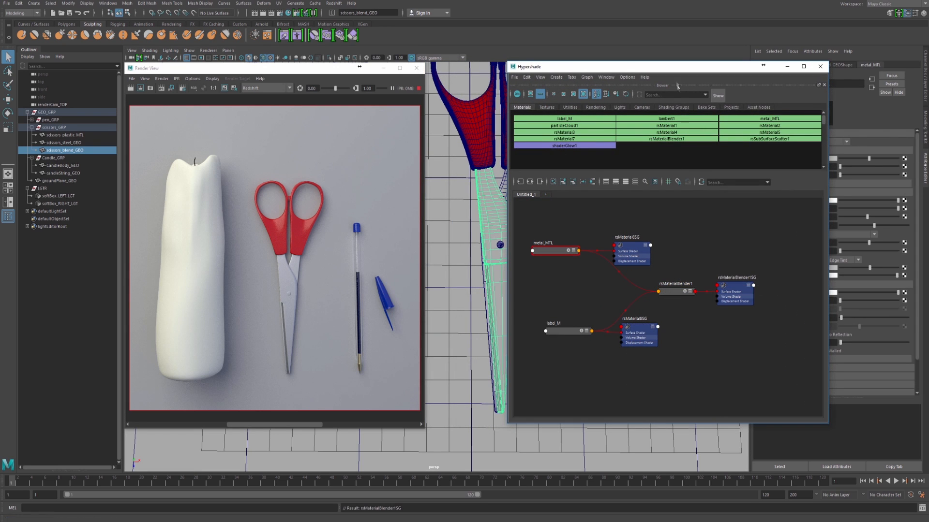
{"action": "left_click_drag", "start_coordinate": [673, 71], "coordinate": [591, 79]}
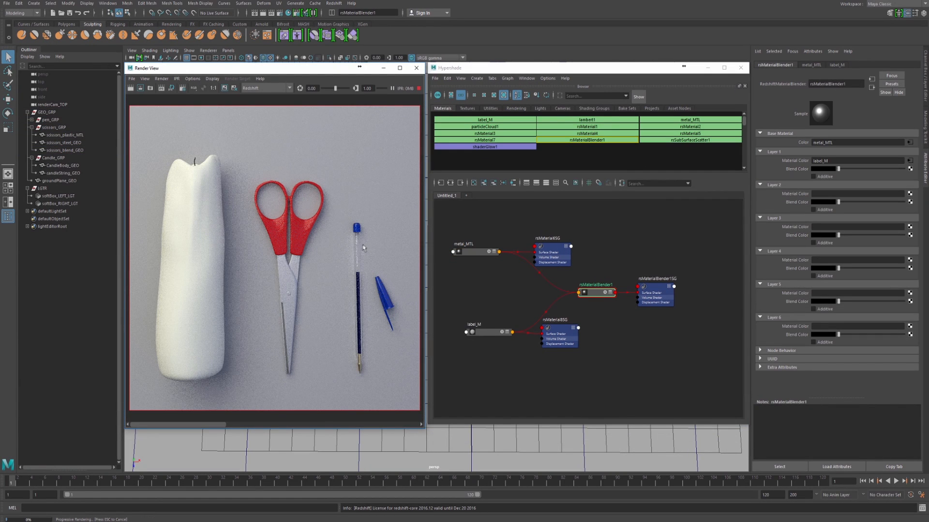
- Set label_M's diffuse color to magenta
{"action": "left_click", "coordinate": [482, 334]}
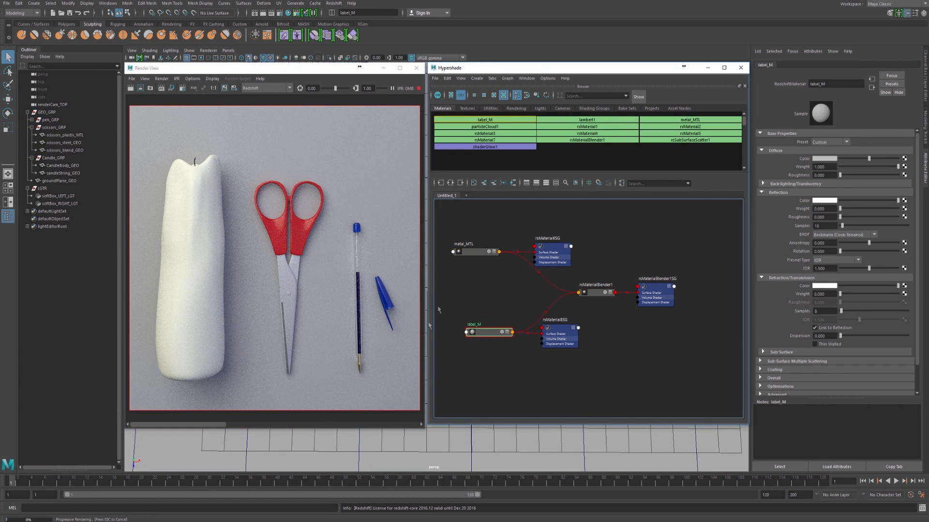
{"action": "left_click", "coordinate": [824, 159]}
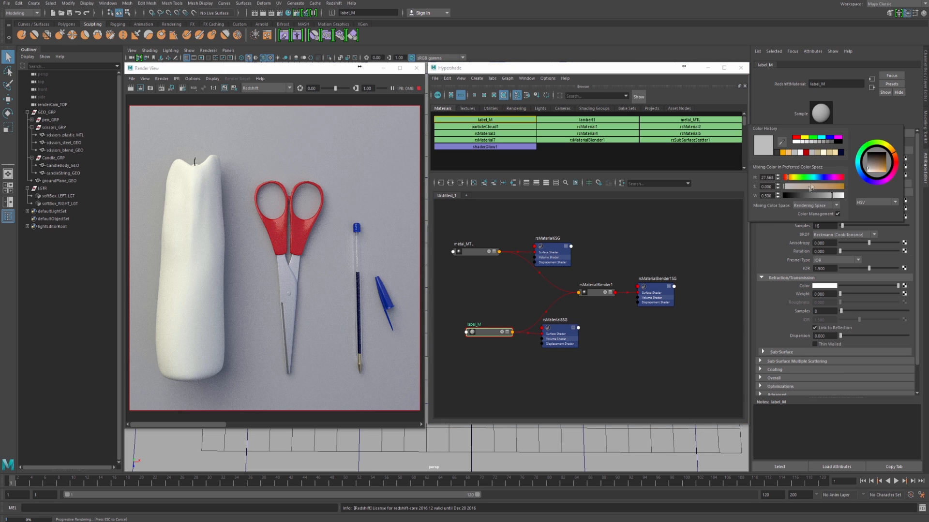
{"action": "left_click", "coordinate": [840, 138]}
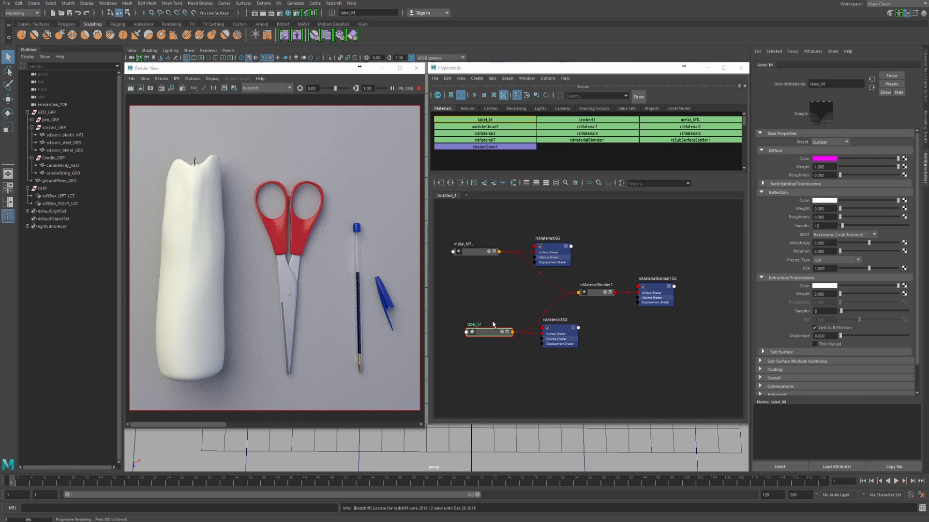
- Raise the material blender's Layer 1 Blend Color from black to full white
{"action": "left_click", "coordinate": [595, 293]}
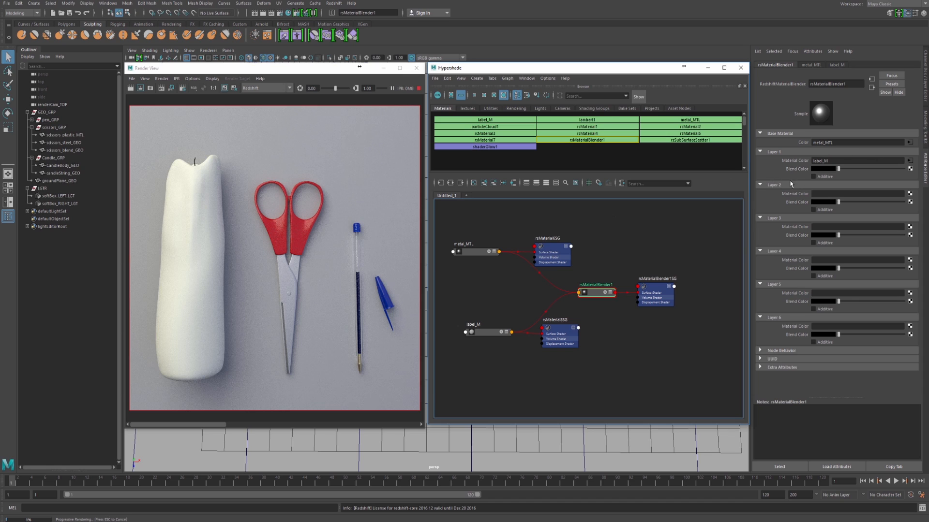
{"action": "left_click", "coordinate": [828, 161]}
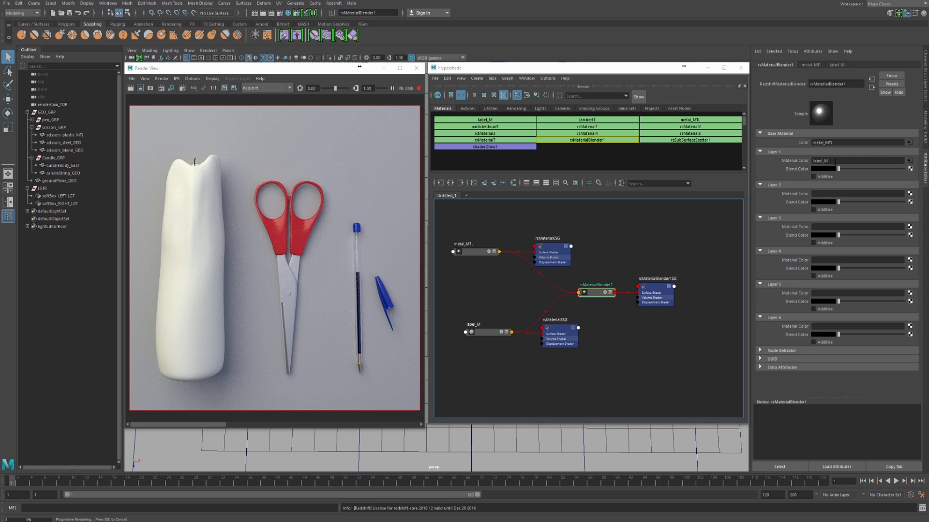
{"action": "double_click", "coordinate": [827, 160]}
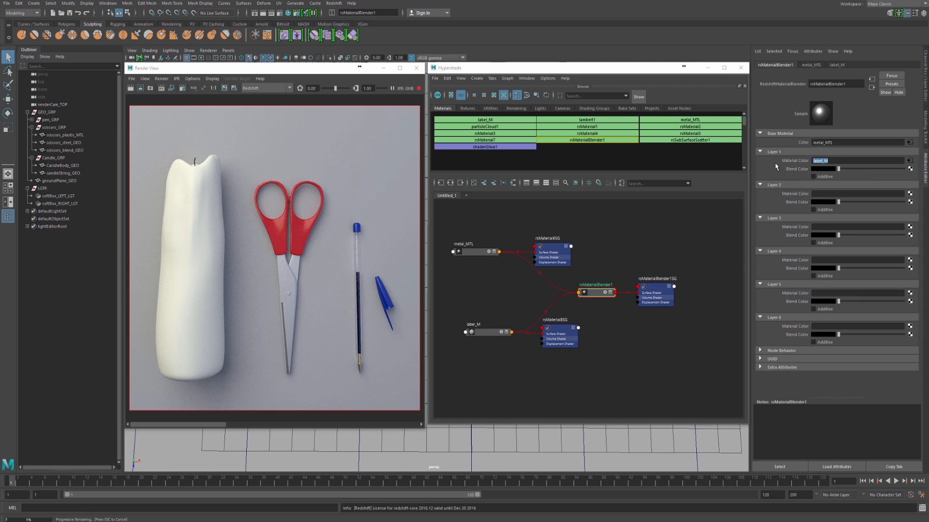
{"action": "left_click_drag", "start_coordinate": [839, 169], "coordinate": [873, 170]}
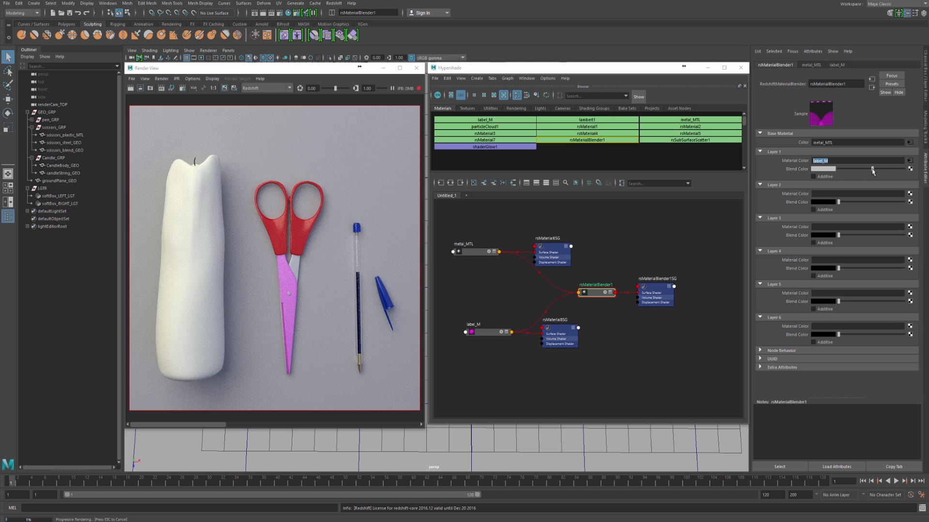
{"action": "left_click_drag", "start_coordinate": [873, 170], "coordinate": [904, 169]}
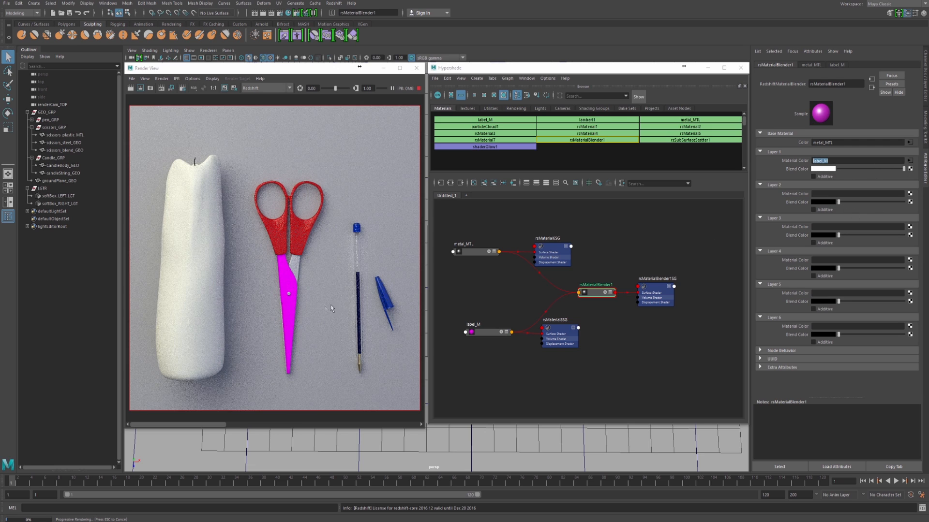
- Create a file texture node with its place2dTexture and place it beside label_M in the graph
{"action": "left_click", "coordinate": [500, 317]}
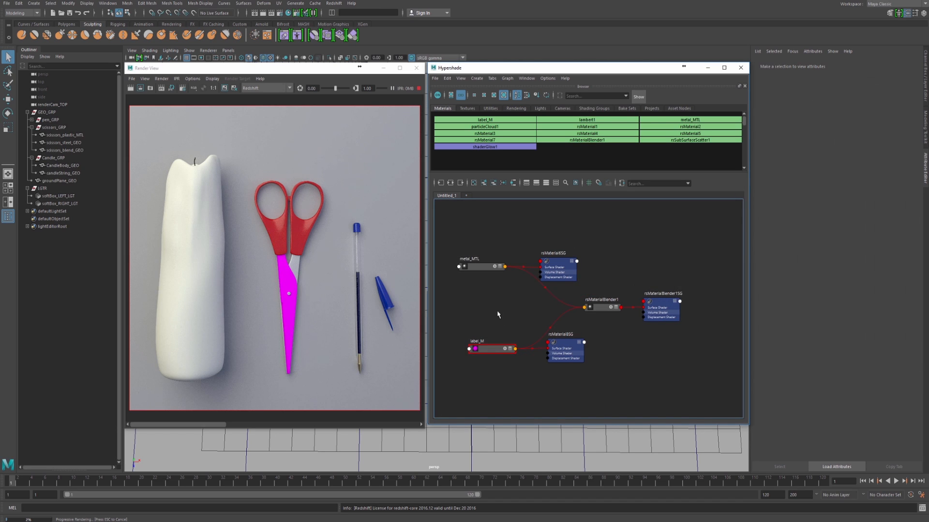
{"action": "middle_click_drag", "start_coordinate": [491, 315], "coordinate": [505, 304], "text": "alt"}
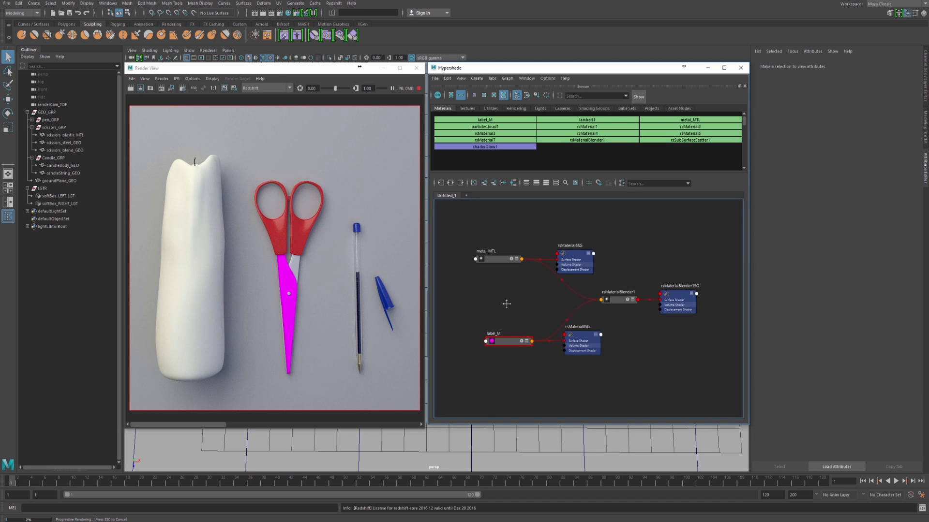
{"action": "left_click", "coordinate": [499, 345]}
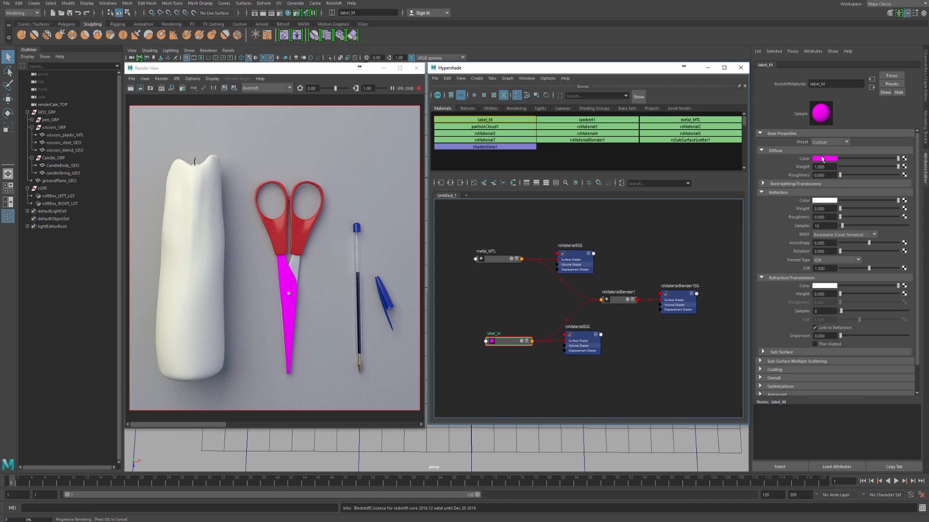
{"action": "middle_click_drag", "start_coordinate": [525, 313], "coordinate": [604, 296], "text": "alt"}
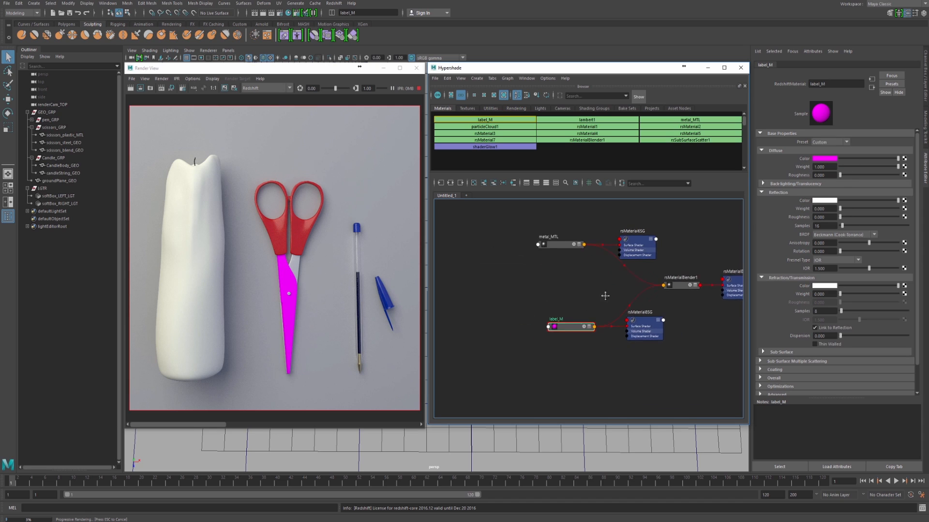
{"action": "left_click", "coordinate": [510, 331]}
{"action": "key", "text": "Tab"}
{"action": "type", "text": "fil"}
{"action": "key", "text": "Down"}
{"action": "key", "text": "Down"}
{"action": "key", "text": "Down"}
{"action": "key", "text": "Return"}
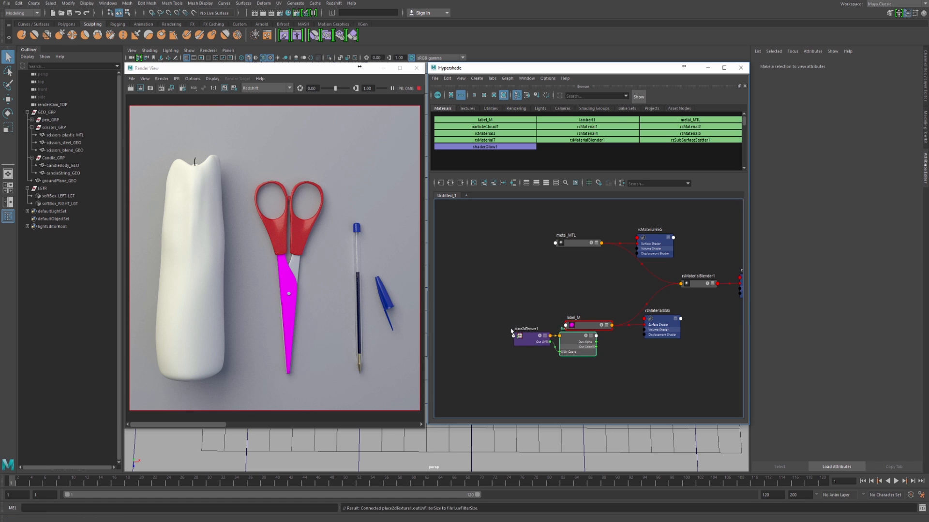
{"action": "left_click", "coordinate": [561, 345]}
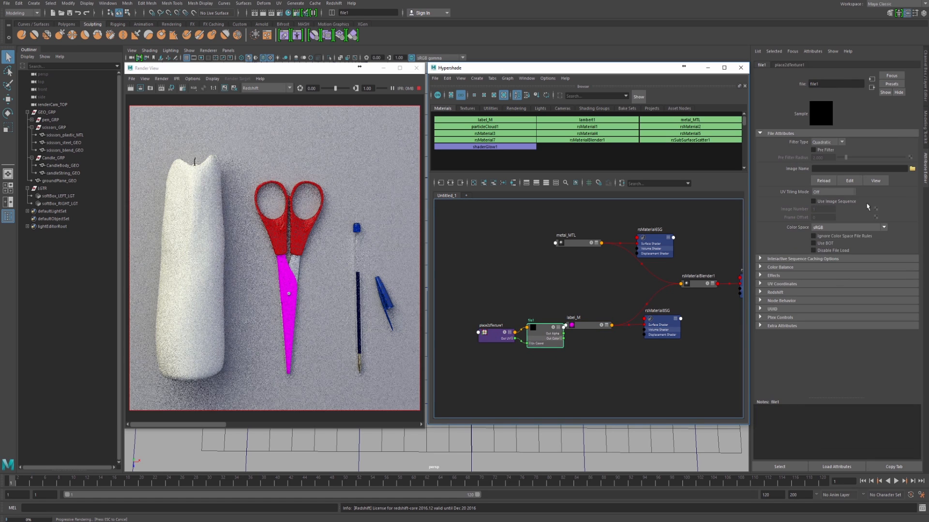
- Load scissors_label.tif from the project's sourceimages/textures folder into the file1 texture node
{"action": "left_click", "coordinate": [912, 168]}
{"action": "left_click", "coordinate": [99, 217]}
{"action": "double_click", "coordinate": [142, 113]}
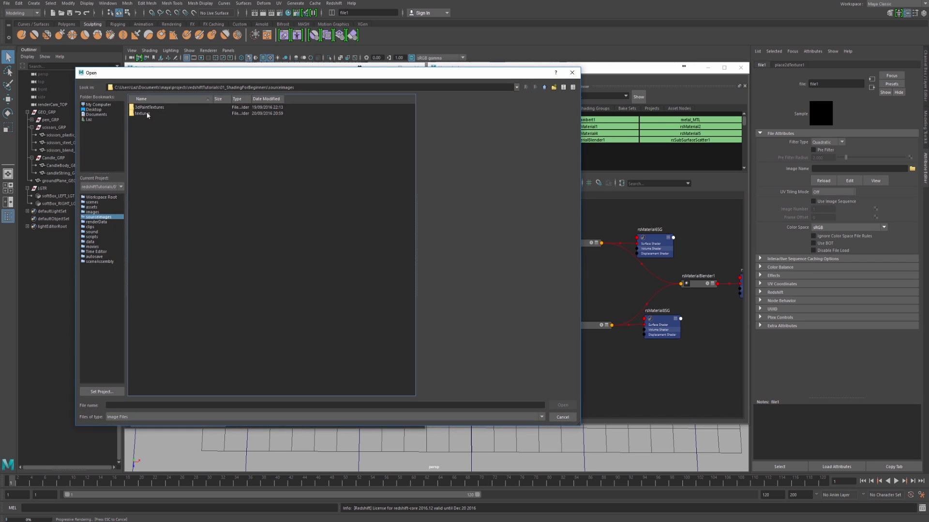
{"action": "left_click", "coordinate": [157, 114]}
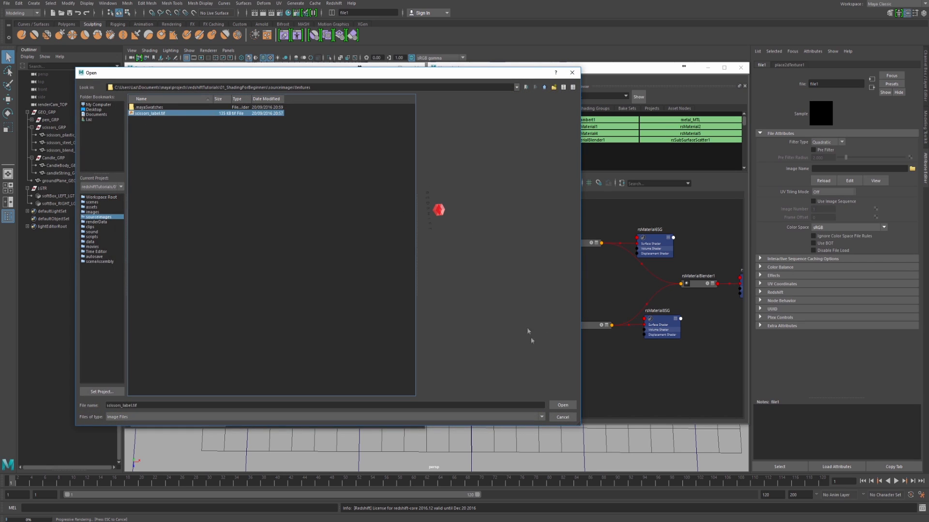
{"action": "left_click", "coordinate": [562, 405]}
- Space out the texture nodes and connect the file1 texture to label_M's diffuse color, checking the label on the scissors blade
{"action": "left_click_drag", "start_coordinate": [464, 336], "coordinate": [437, 337]}
{"action": "left_click_drag", "start_coordinate": [537, 336], "coordinate": [506, 336]}
{"action": "left_click", "coordinate": [582, 326]}
{"action": "middle_click_drag", "start_coordinate": [511, 337], "coordinate": [819, 161]}
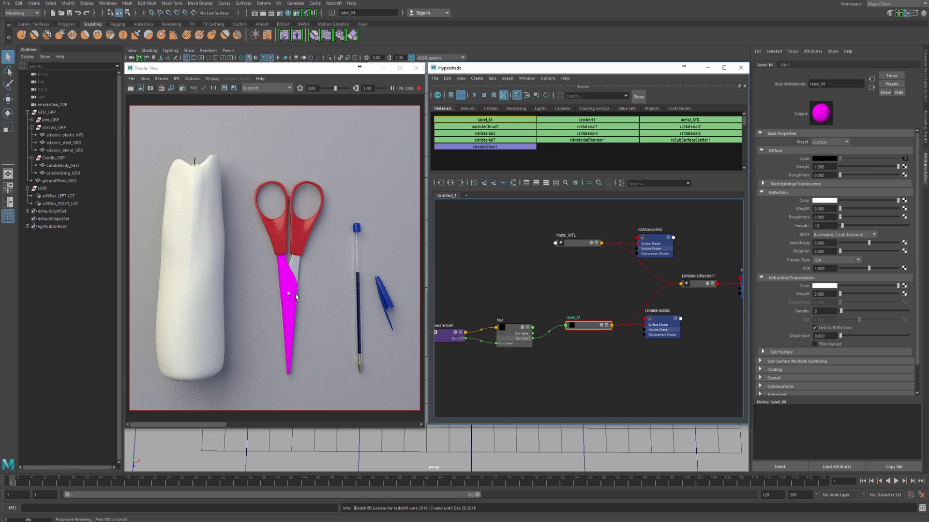
{"action": "left_click", "coordinate": [295, 299]}
{"action": "scroll", "coordinate": [294, 298], "scroll_direction": "up", "scroll_amount": 5}
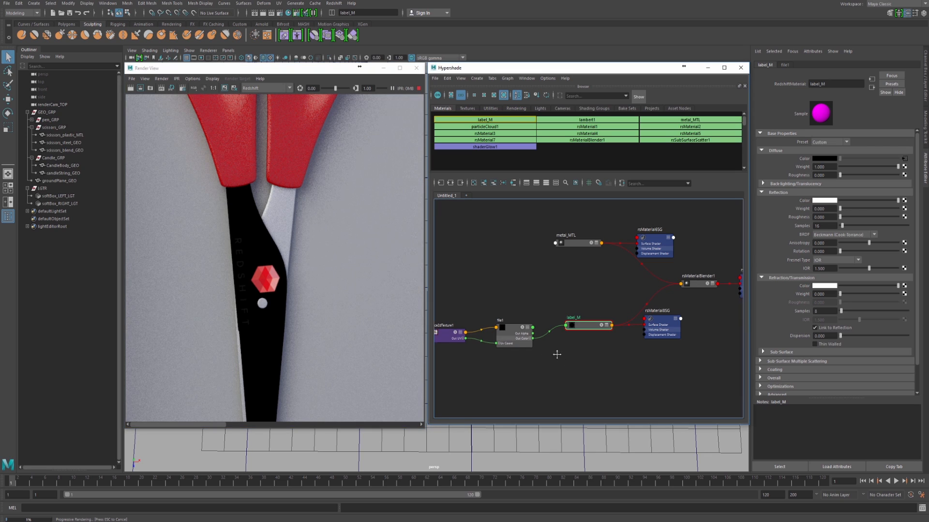
- Rearrange the graph to bring file1 and rsMaterialBlender1 side by side, with all attributes expanded on both nodes
{"action": "middle_click_drag", "start_coordinate": [556, 353], "coordinate": [531, 319], "text": "alt"}
{"action": "left_click", "coordinate": [490, 300]}
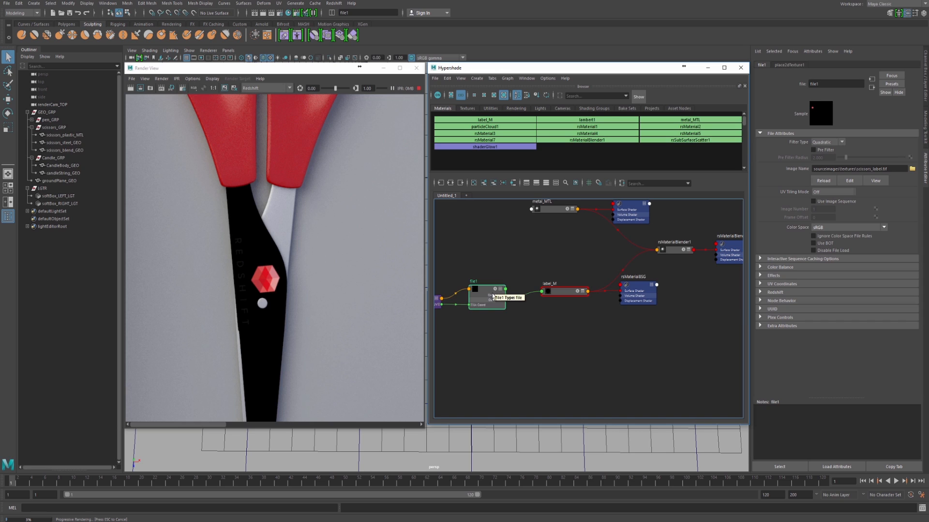
{"action": "middle_click_drag", "start_coordinate": [490, 292], "coordinate": [483, 296], "text": "alt"}
{"action": "left_click_drag", "start_coordinate": [624, 299], "coordinate": [585, 257]}
{"action": "left_click_drag", "start_coordinate": [662, 254], "coordinate": [607, 355]}
{"action": "key", "text": "3"}
{"action": "middle_click_drag", "start_coordinate": [535, 341], "coordinate": [505, 292], "text": "alt"}
{"action": "left_click_drag", "start_coordinate": [451, 252], "coordinate": [509, 290]}
{"action": "key", "text": "3"}
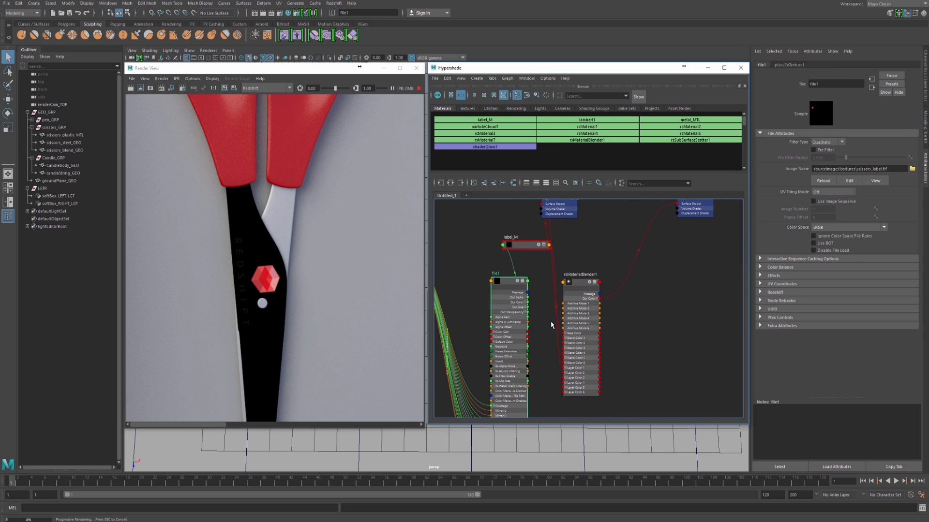
{"action": "scroll", "coordinate": [551, 323], "scroll_direction": "up", "scroll_amount": 3}
{"action": "mouse_move", "coordinate": [553, 303]}
{"action": "middle_mouse_down", "text": "alt"}
{"action": "mouse_move", "coordinate": [542, 288]}
{"action": "mouse_move", "coordinate": [540, 302]}
{"action": "middle_mouse_up", "text": "alt"}
{"action": "left_click_drag", "start_coordinate": [601, 350], "coordinate": [586, 249]}
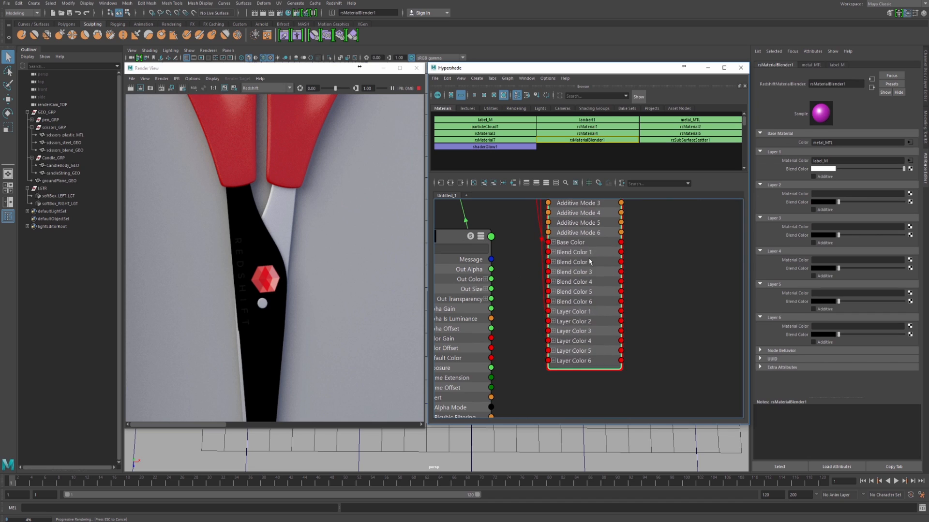
- Connect file1's Out Alpha to the R, G and B components of rsMaterialBlender1's Blend Color 1
{"action": "left_click", "coordinate": [554, 253]}
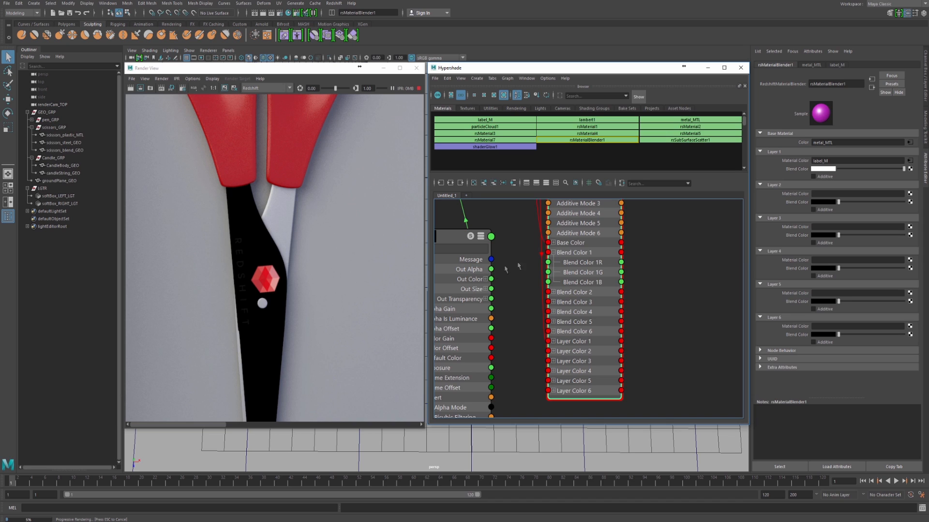
{"action": "left_click_drag", "start_coordinate": [590, 266], "coordinate": [590, 276]}
{"action": "left_click_drag", "start_coordinate": [492, 269], "coordinate": [547, 272]}
{"action": "left_click_drag", "start_coordinate": [492, 270], "coordinate": [547, 292]}
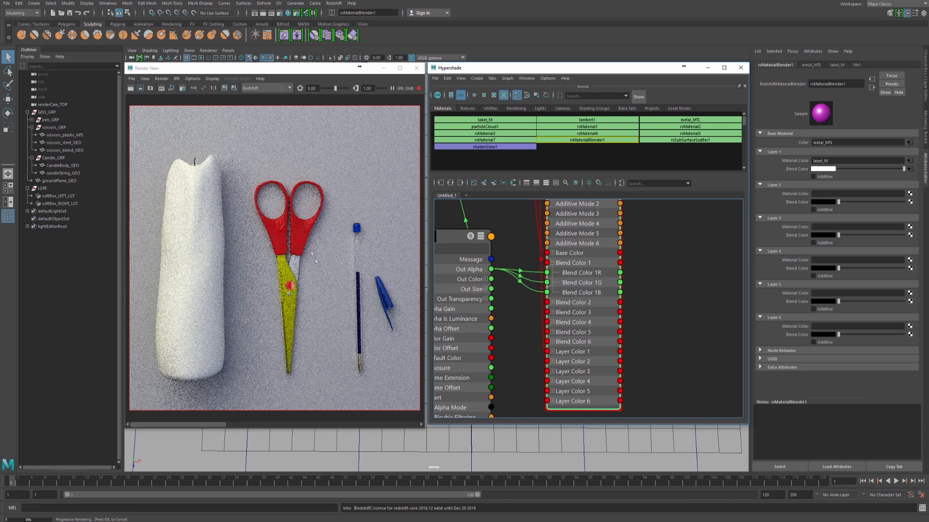
{"action": "scroll", "coordinate": [314, 303], "scroll_direction": "up", "scroll_amount": 10}
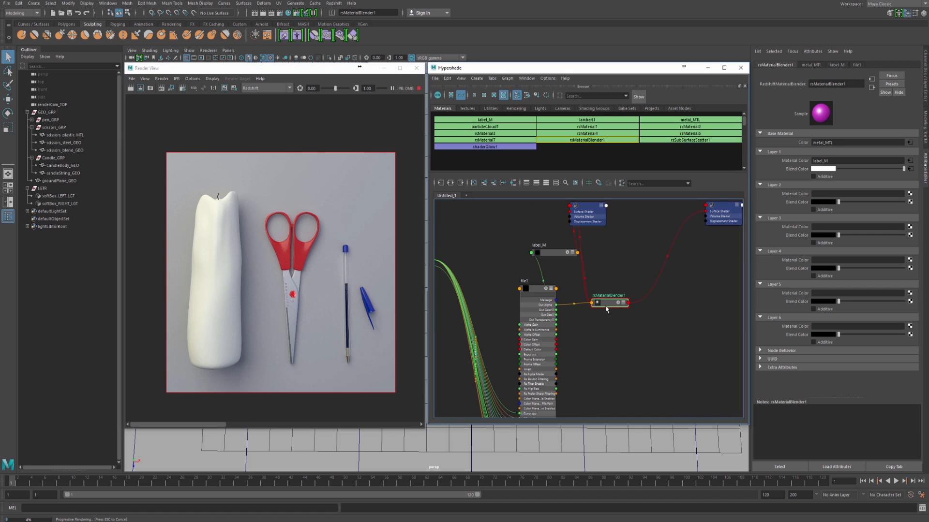
{"action": "left_click_drag", "start_coordinate": [607, 309], "coordinate": [602, 300]}
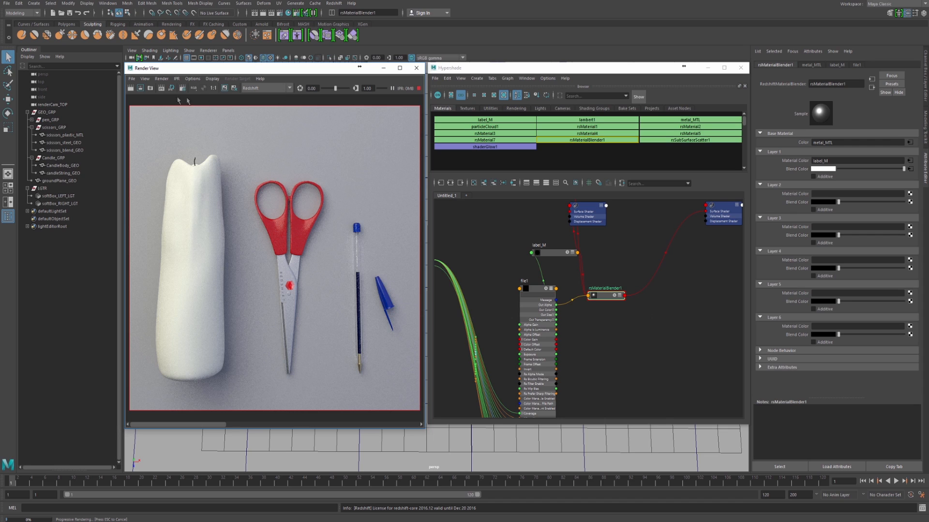
- Render the final frame from renderCam_TOP and inspect it in a maximized Render View, first at actual size and then zoomed out
{"action": "left_click", "coordinate": [130, 88]}
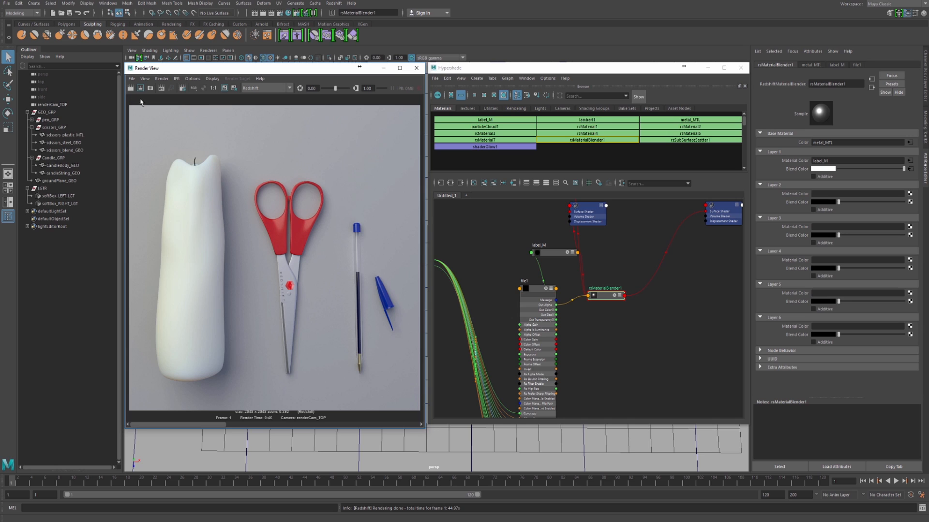
{"action": "left_click", "coordinate": [400, 68]}
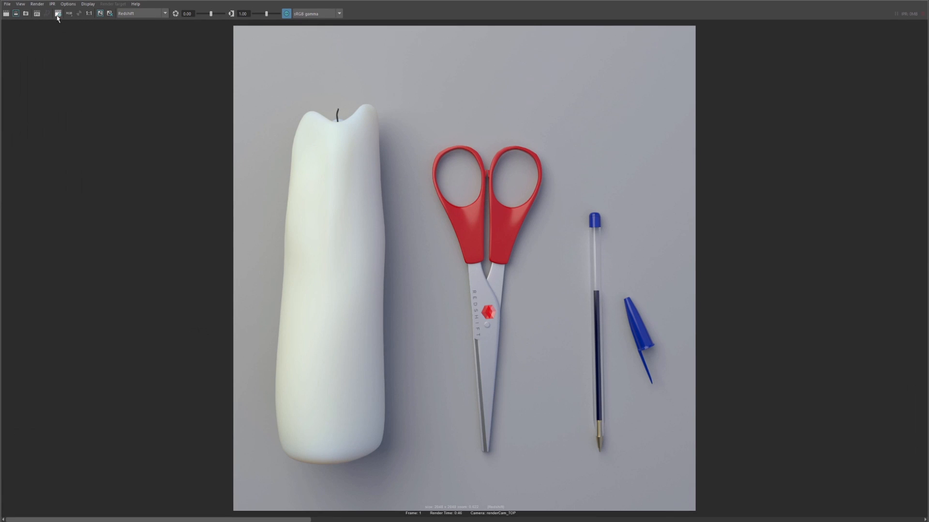
{"action": "left_click", "coordinate": [87, 16]}
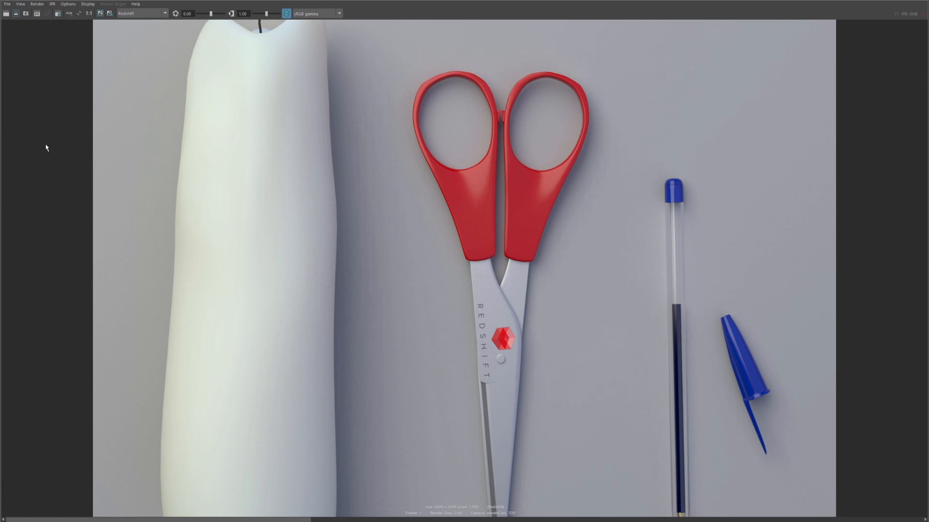
{"action": "scroll", "coordinate": [251, 210], "scroll_direction": "down", "scroll_amount": 5}
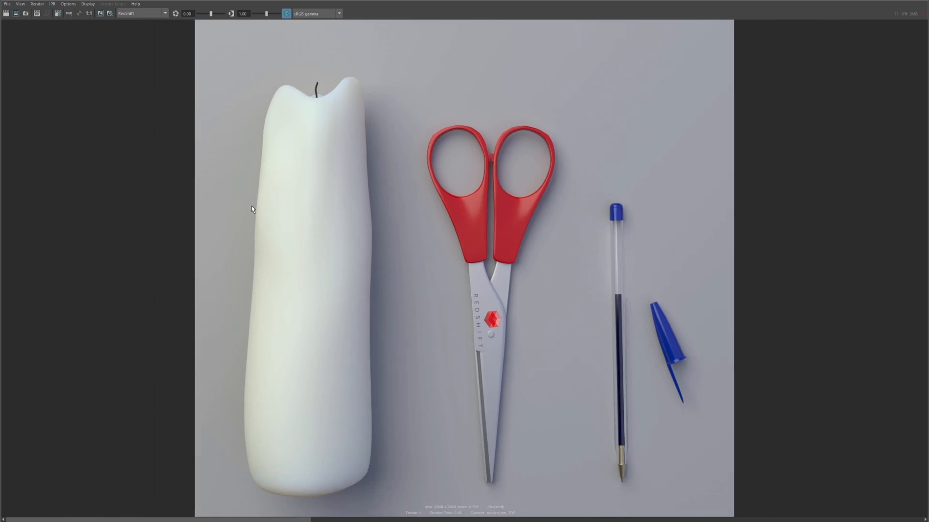